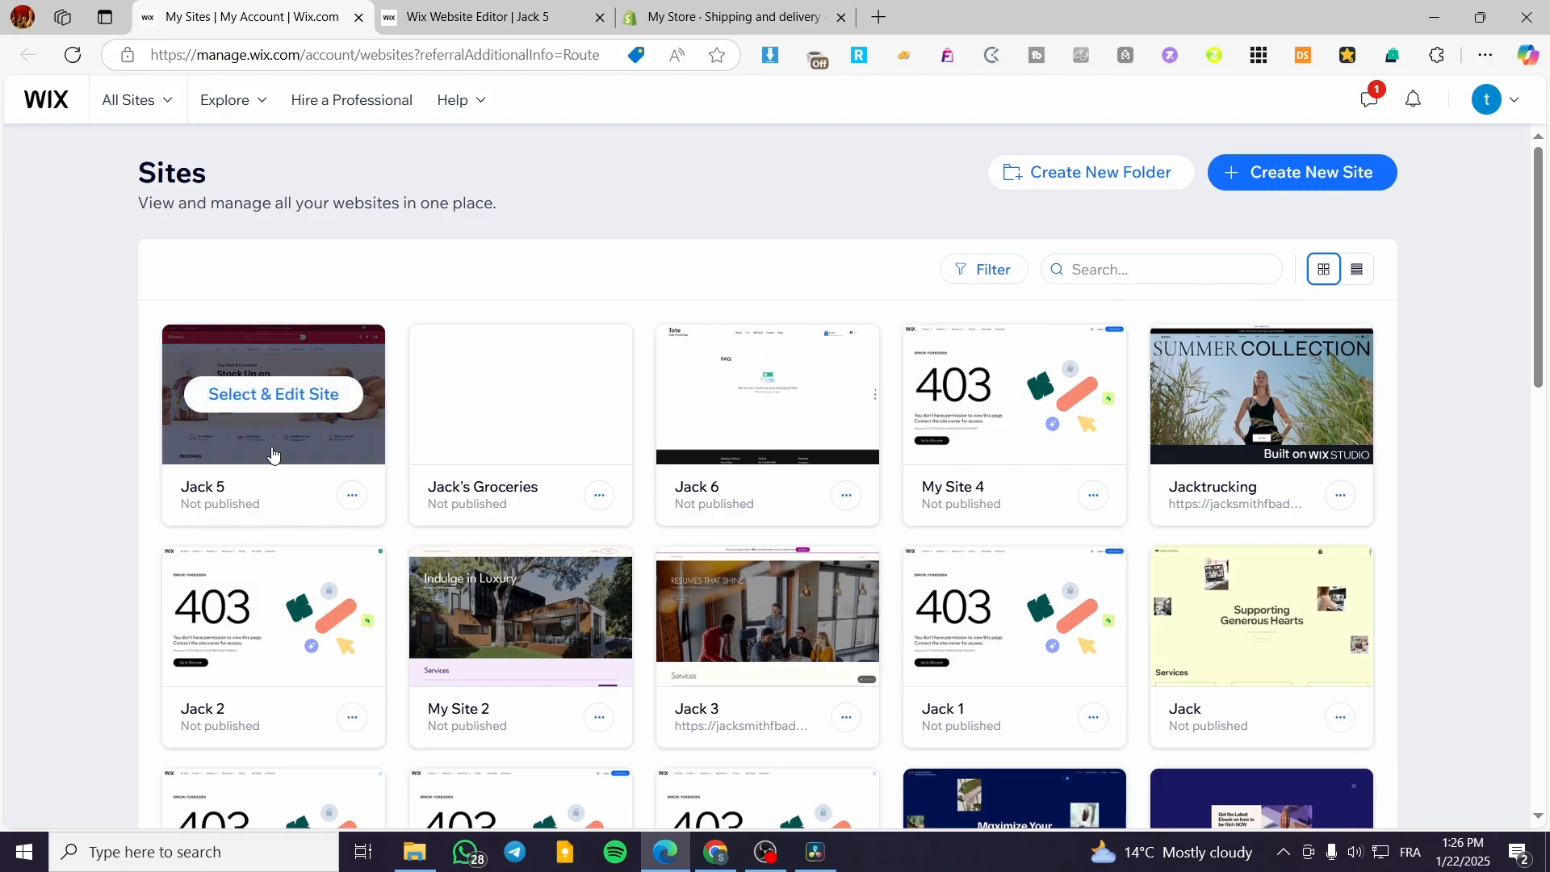
# Step: Open the Jack 5 site from the site list and switch to its website editor
pyautogui.click(271, 395)
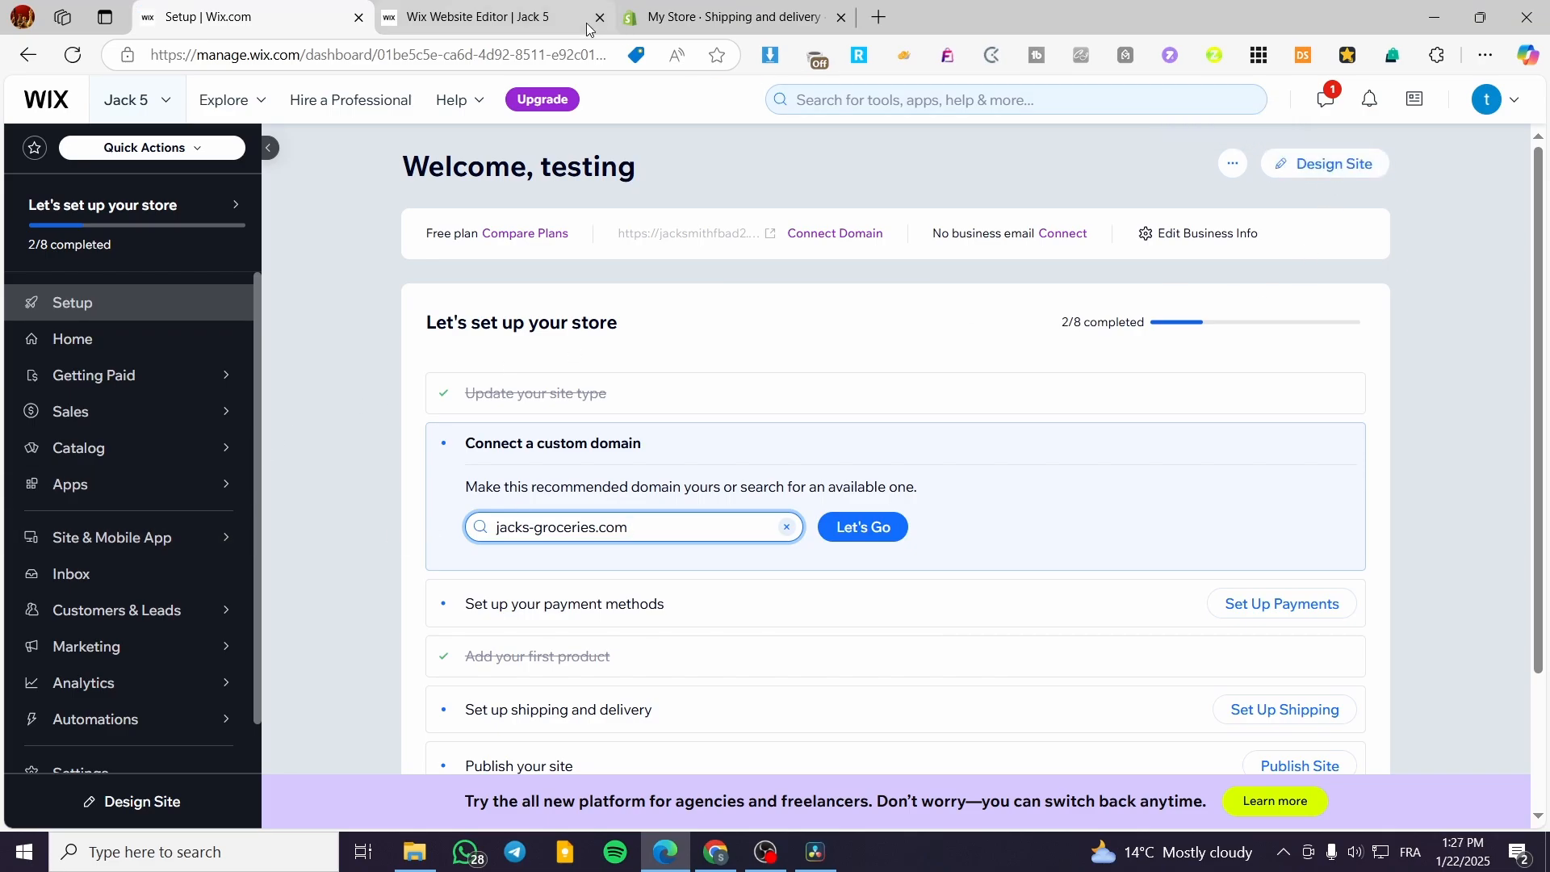
pyautogui.click(491, 4)
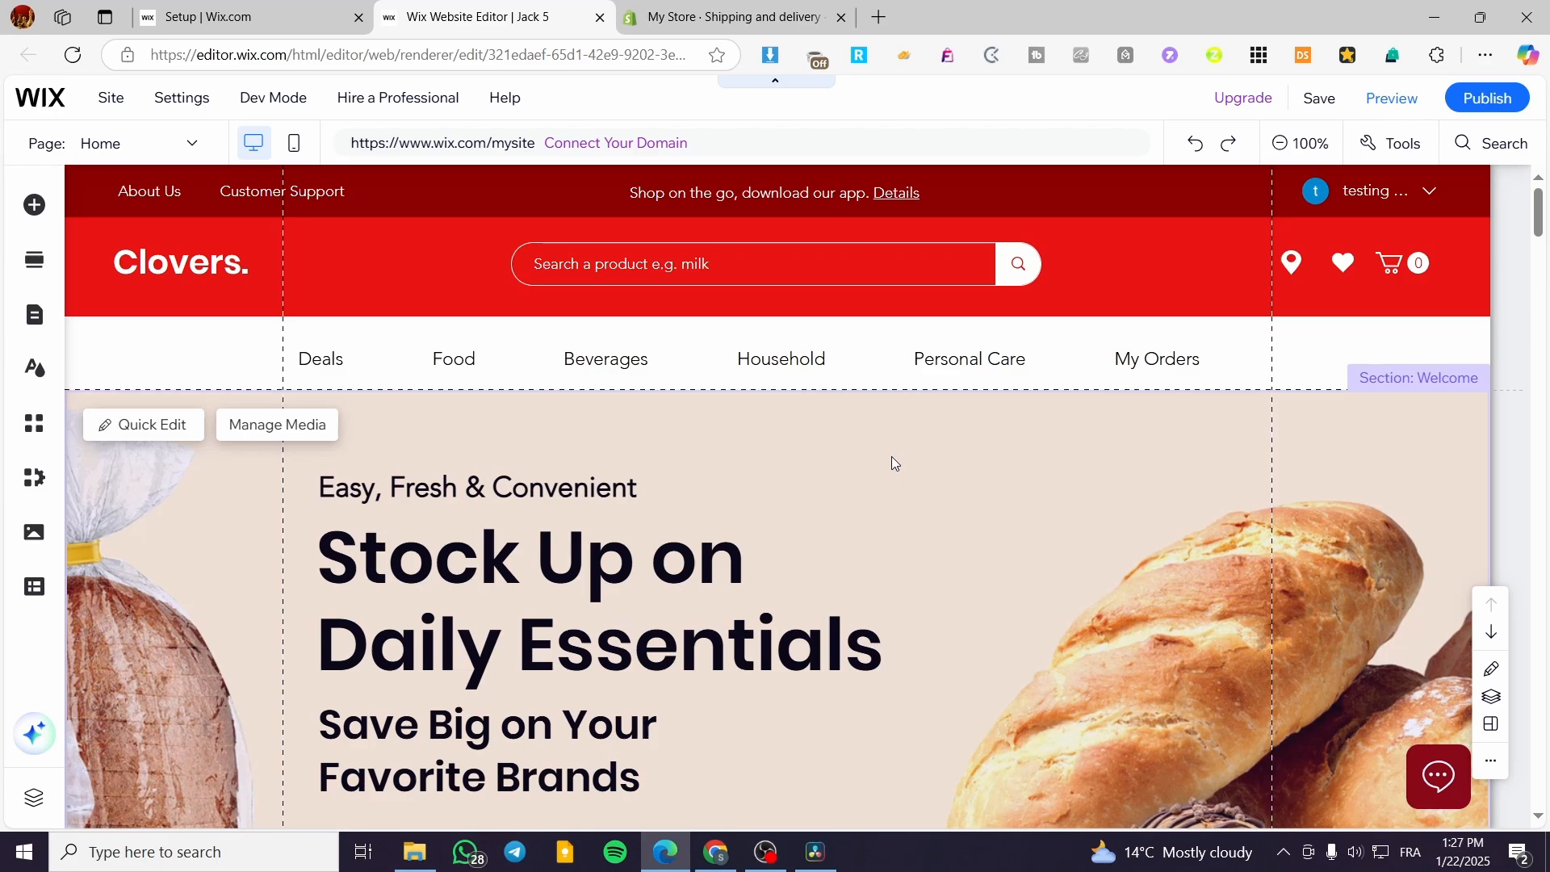
# Step: Look through the home page's sections from the welcome banner to the subscription offer, closing the site pages list along the way
pyautogui.scroll(-9, 1014, 436)
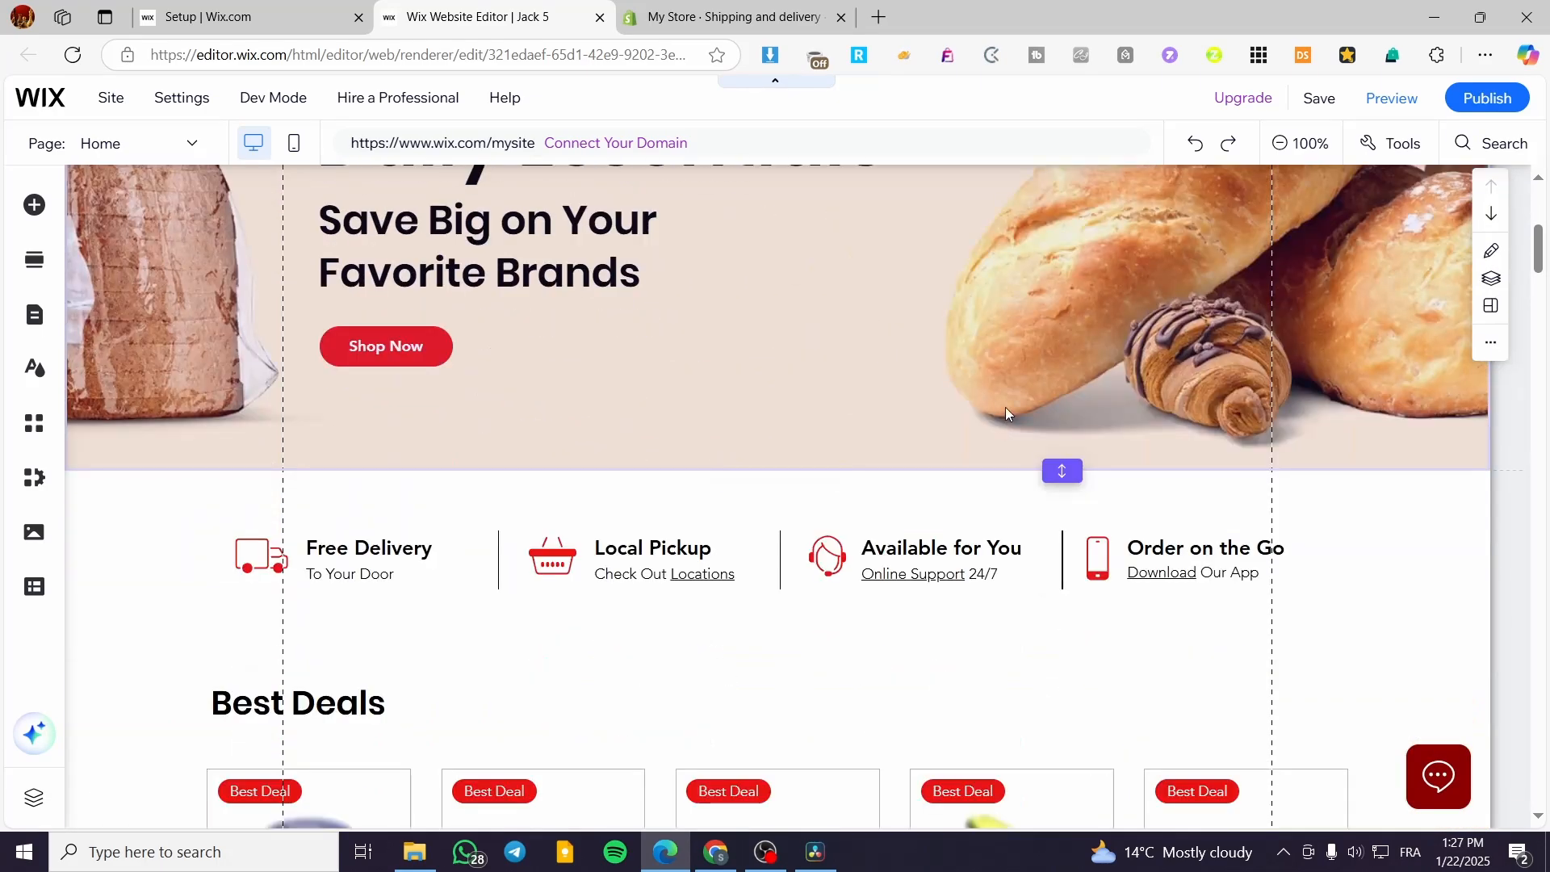
pyautogui.scroll(-4, 1007, 413)
pyautogui.scroll(-6, 1386, 396)
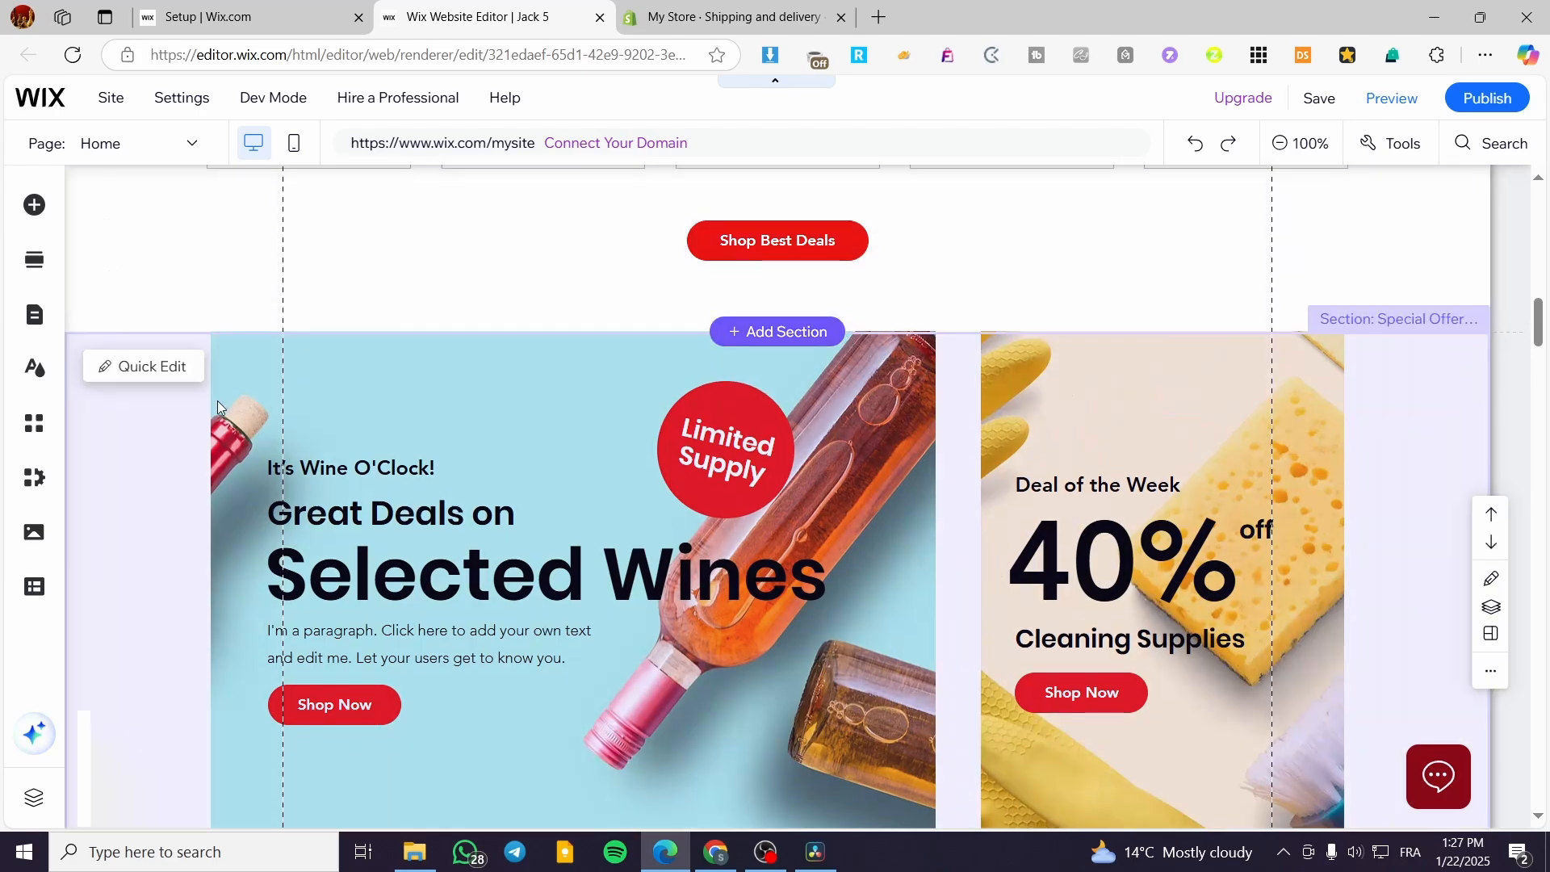
pyautogui.scroll(6, 217, 401)
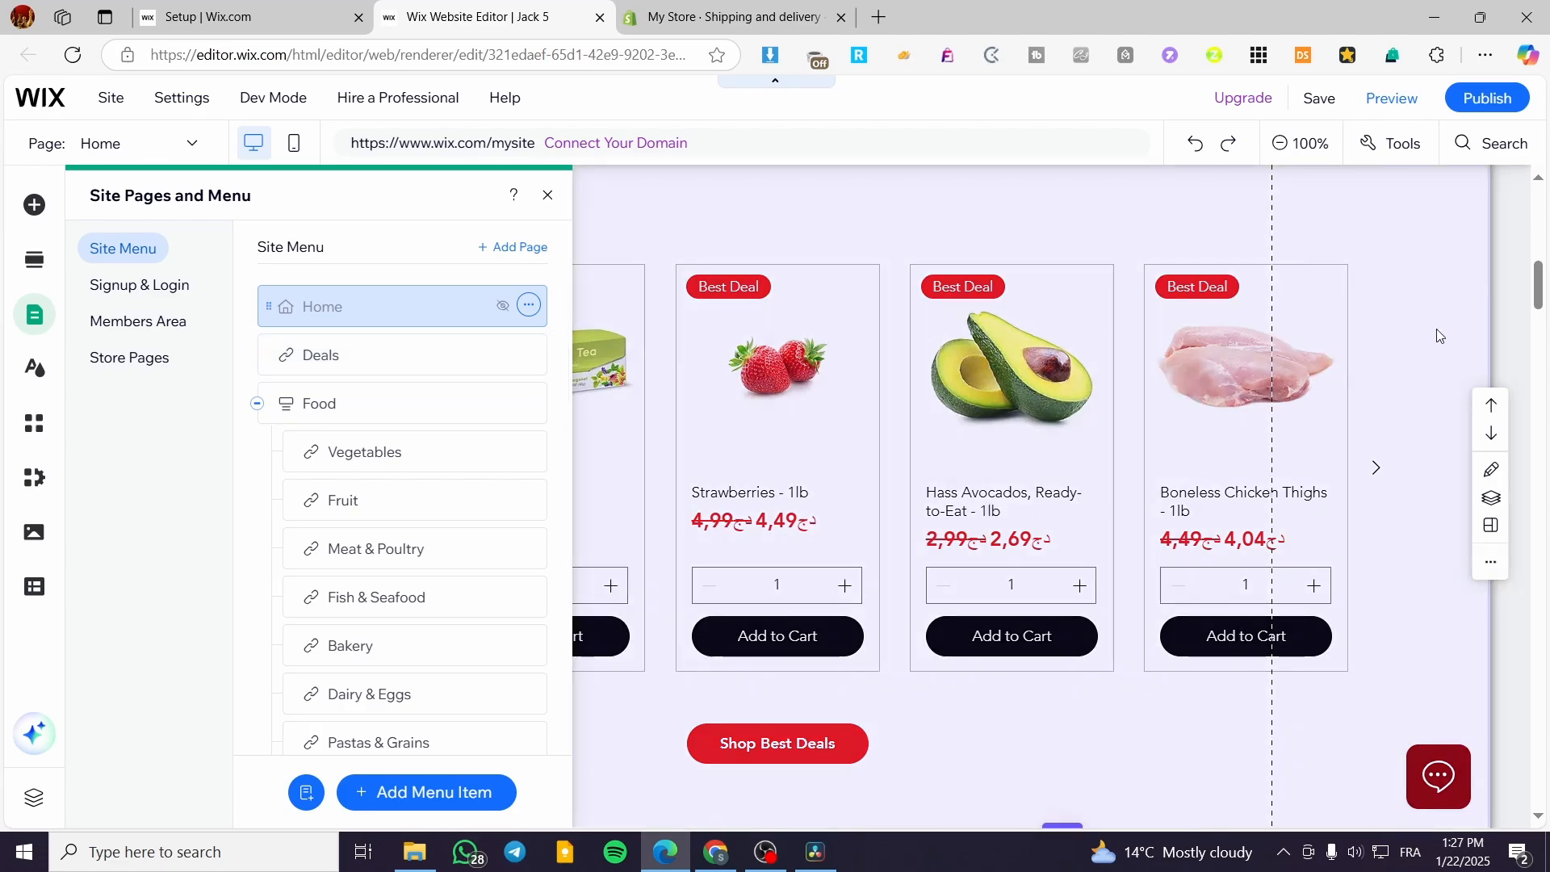
pyautogui.scroll(-1, 1203, 526)
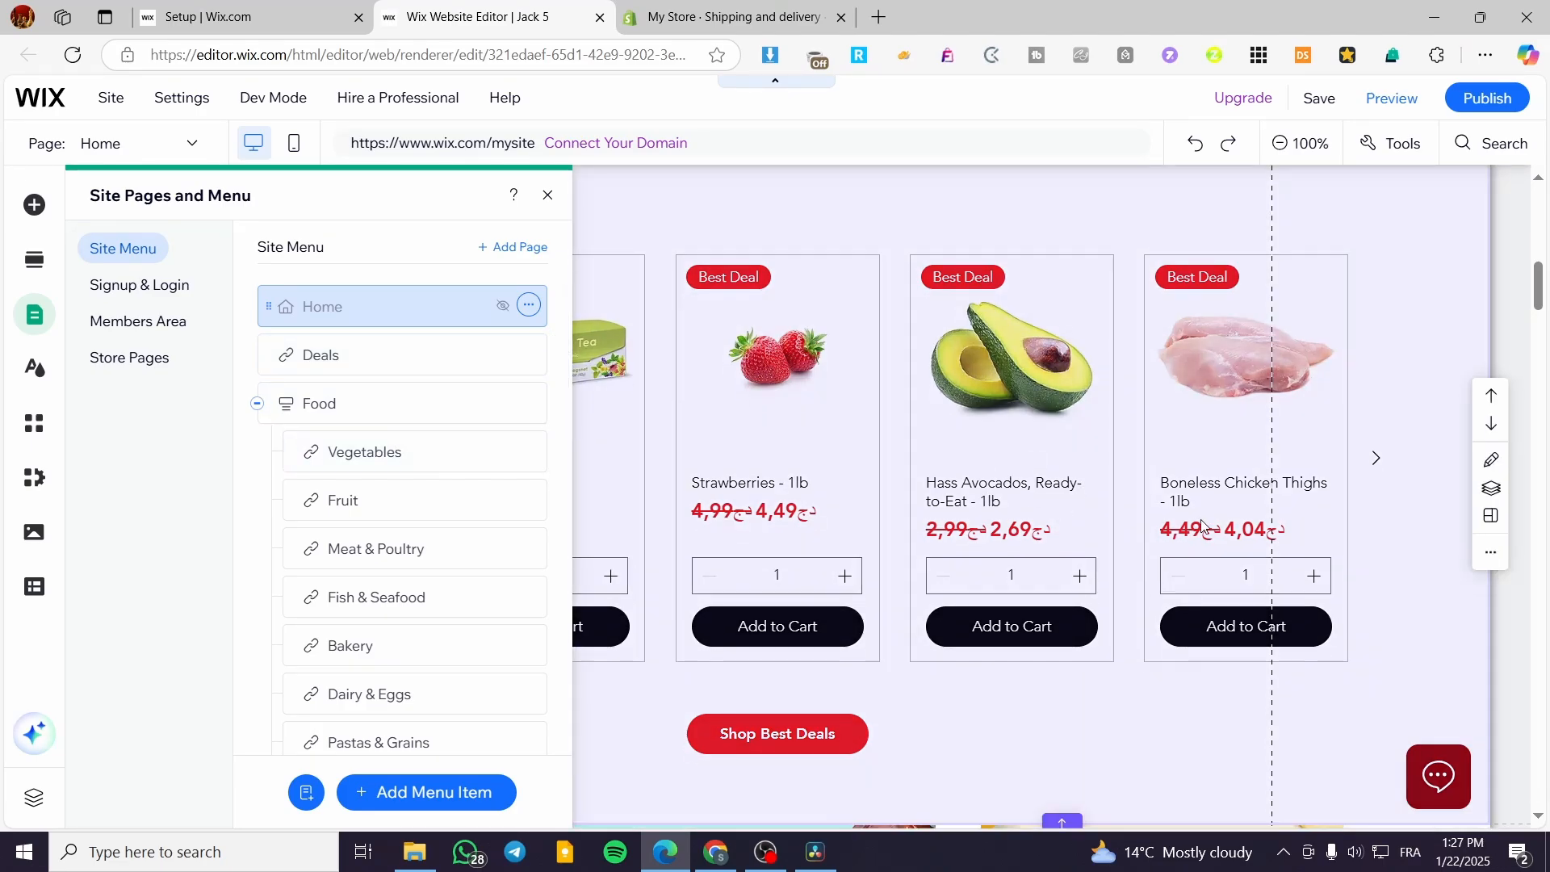
pyautogui.scroll(-5, 1203, 527)
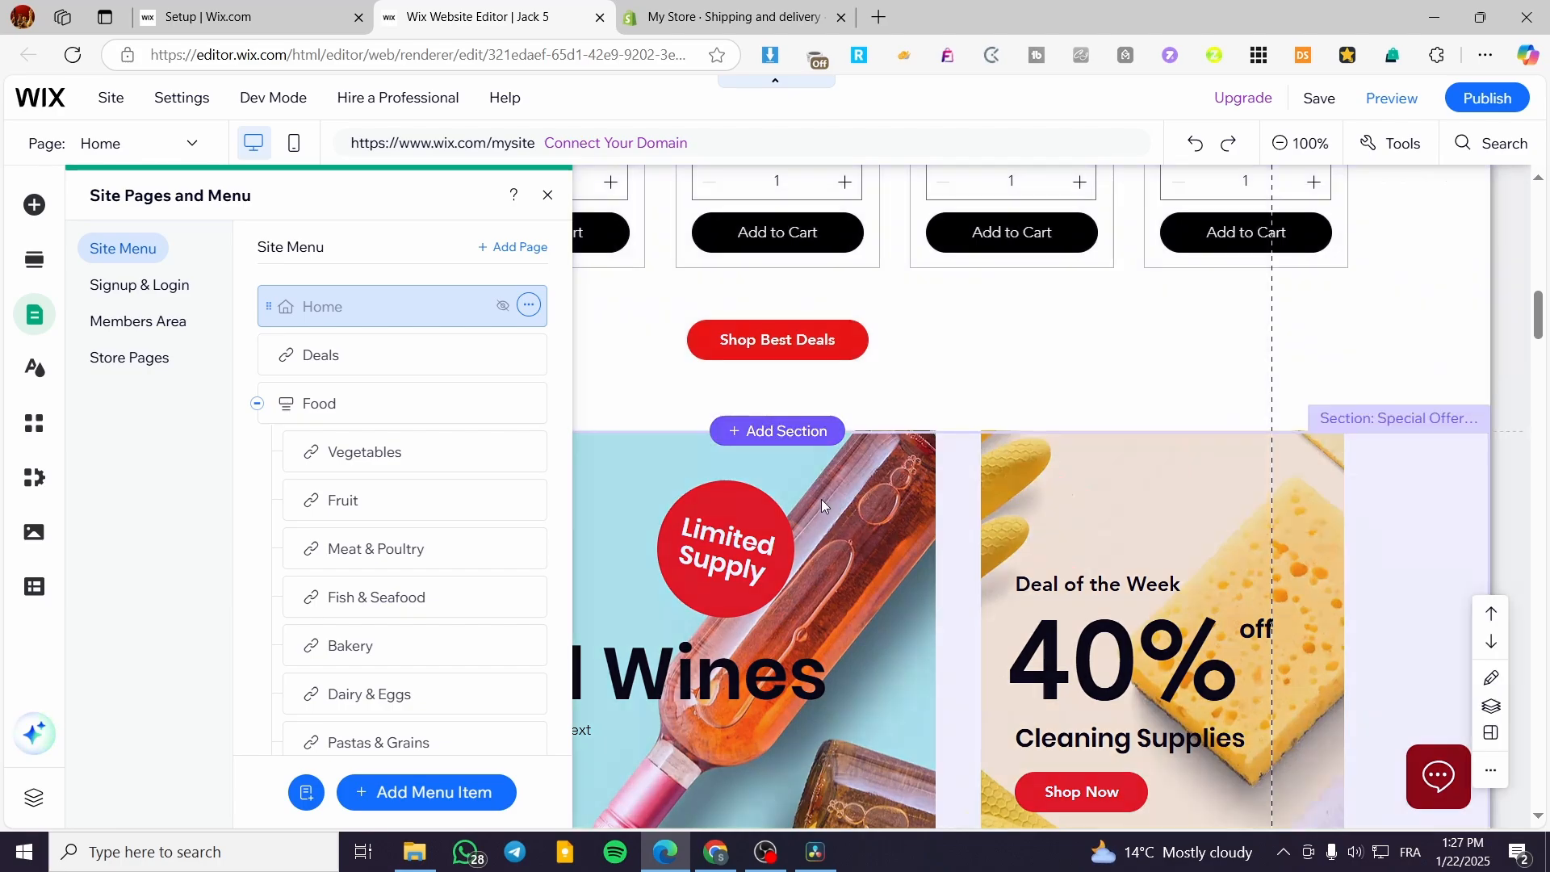
pyautogui.scroll(-8, 879, 497)
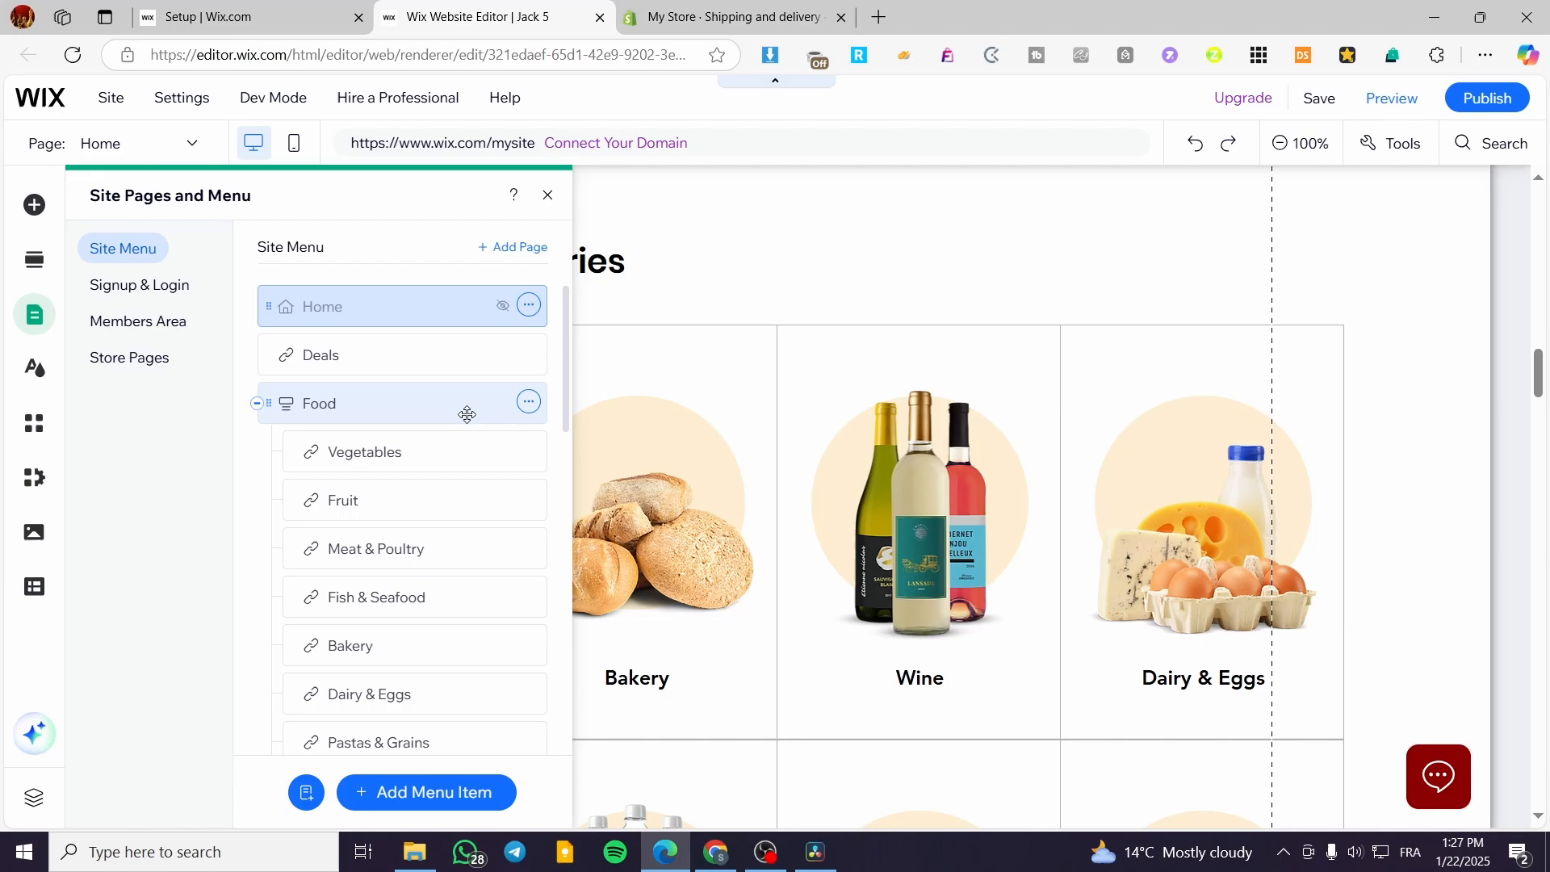
pyautogui.click(548, 195)
pyautogui.scroll(-2, 1546, 404)
pyautogui.moveTo(1546, 403); pyautogui.dragTo(1541, 678)
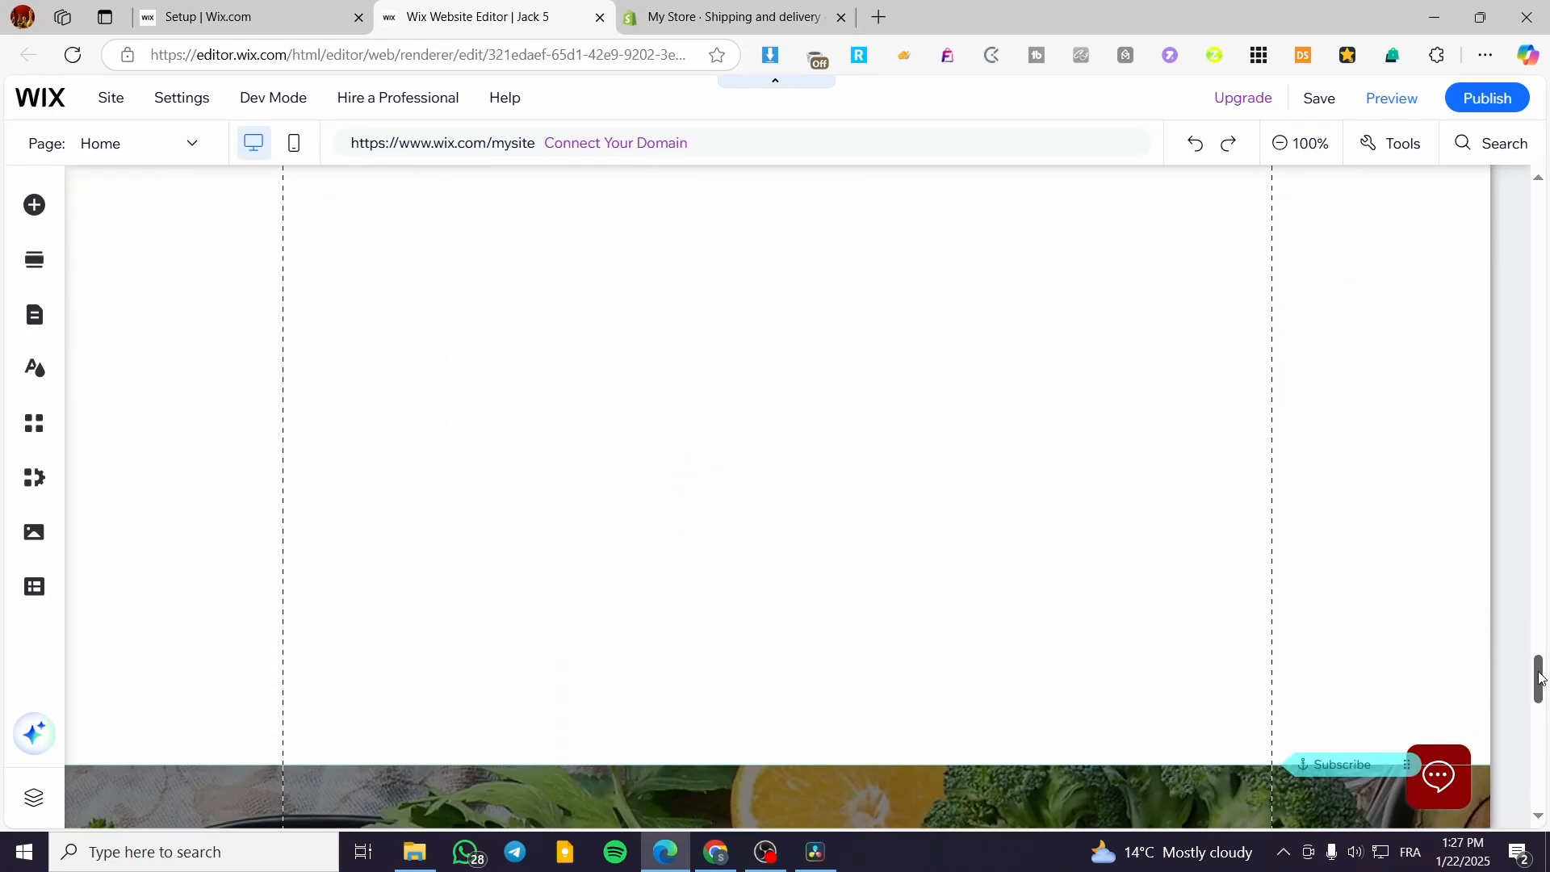
pyautogui.scroll(2, 1050, 527)
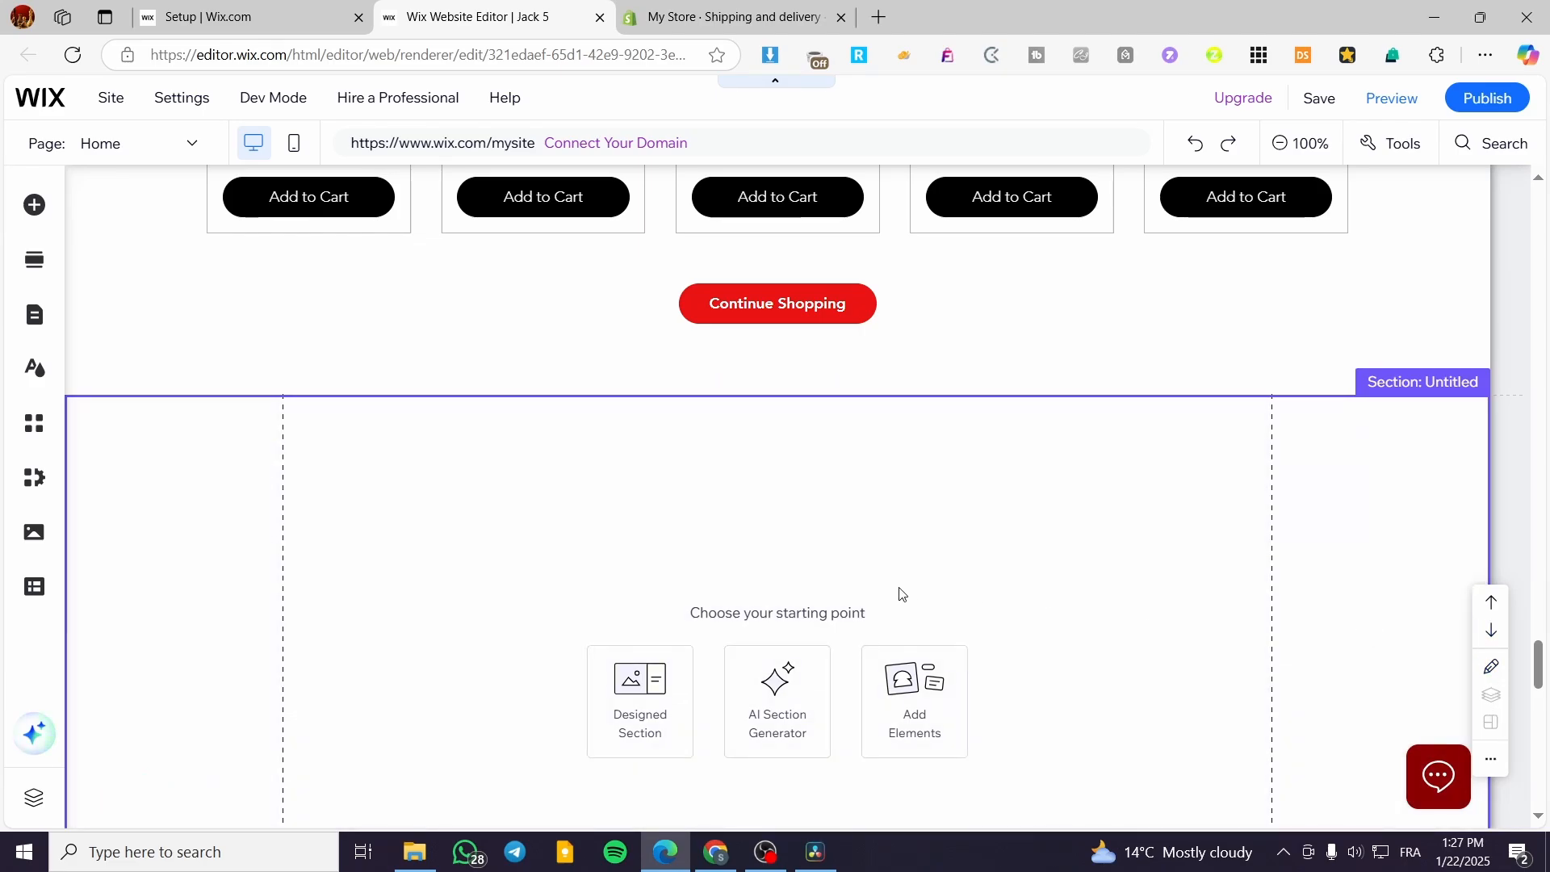
# Step: Delete the empty untitled section above the Subscribe & Save offer
pyautogui.press('Delete')
pyautogui.scroll(-1, 795, 529)
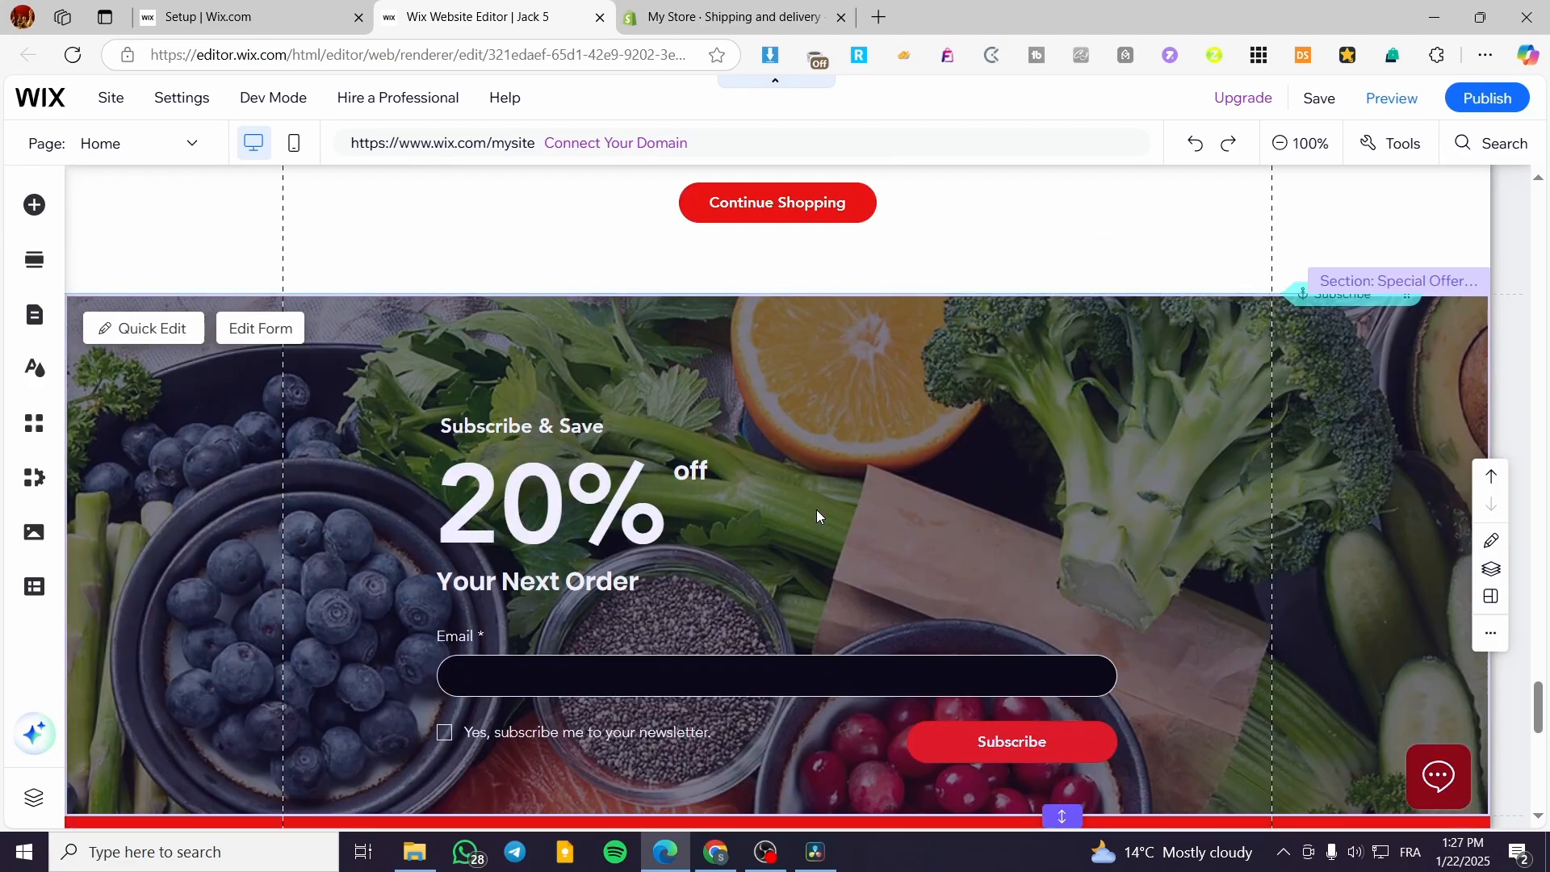
pyautogui.scroll(3, 811, 517)
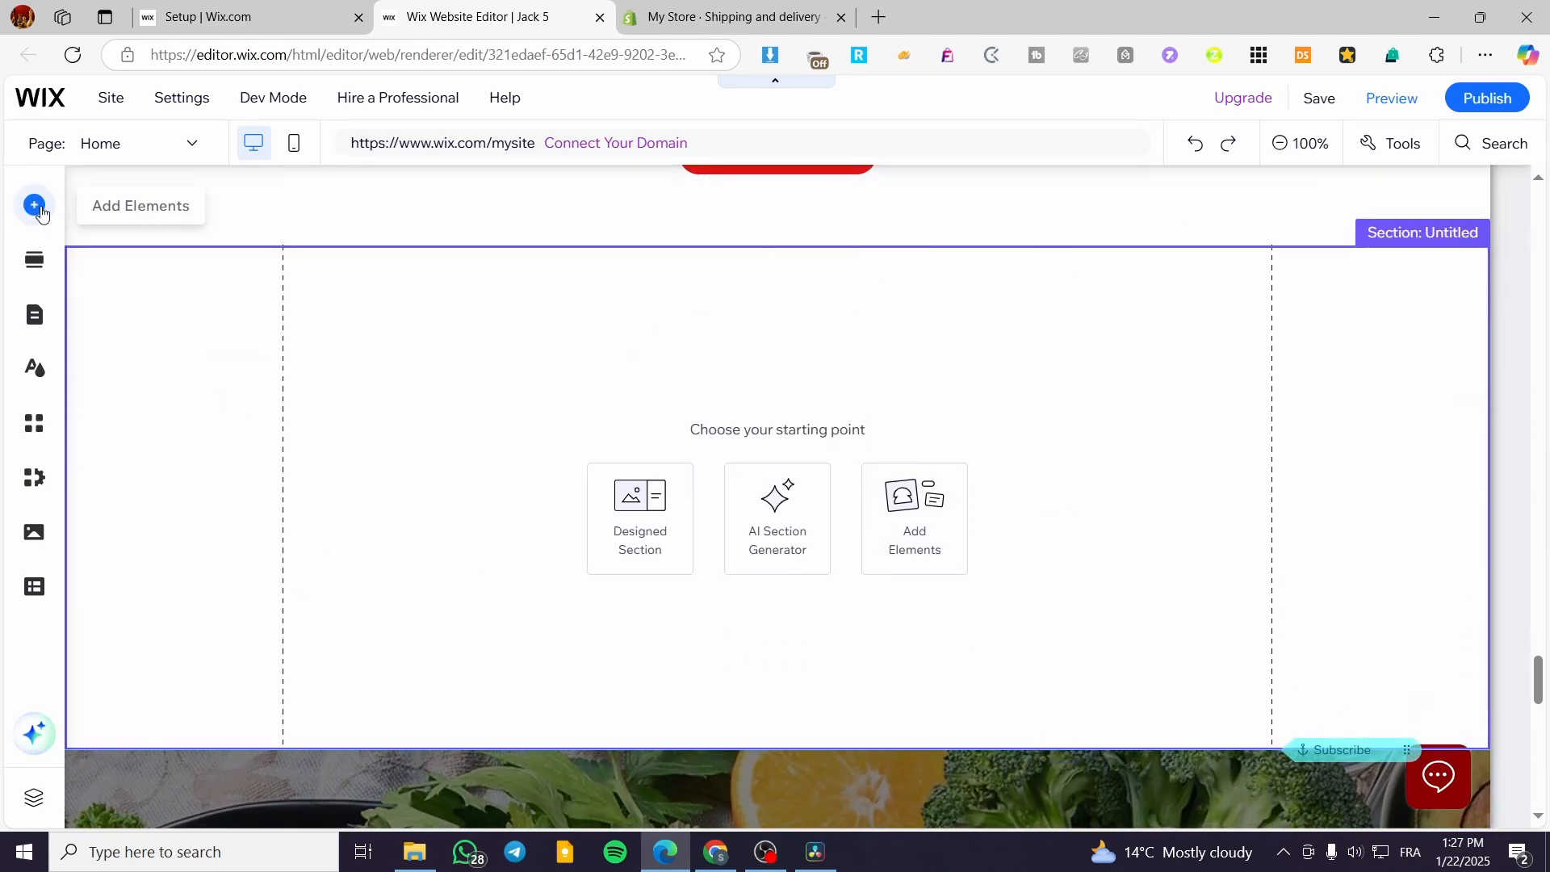
# Step: Browse the image, menu, decorative and featured strip elements that can be added to the page
pyautogui.click(36, 208)
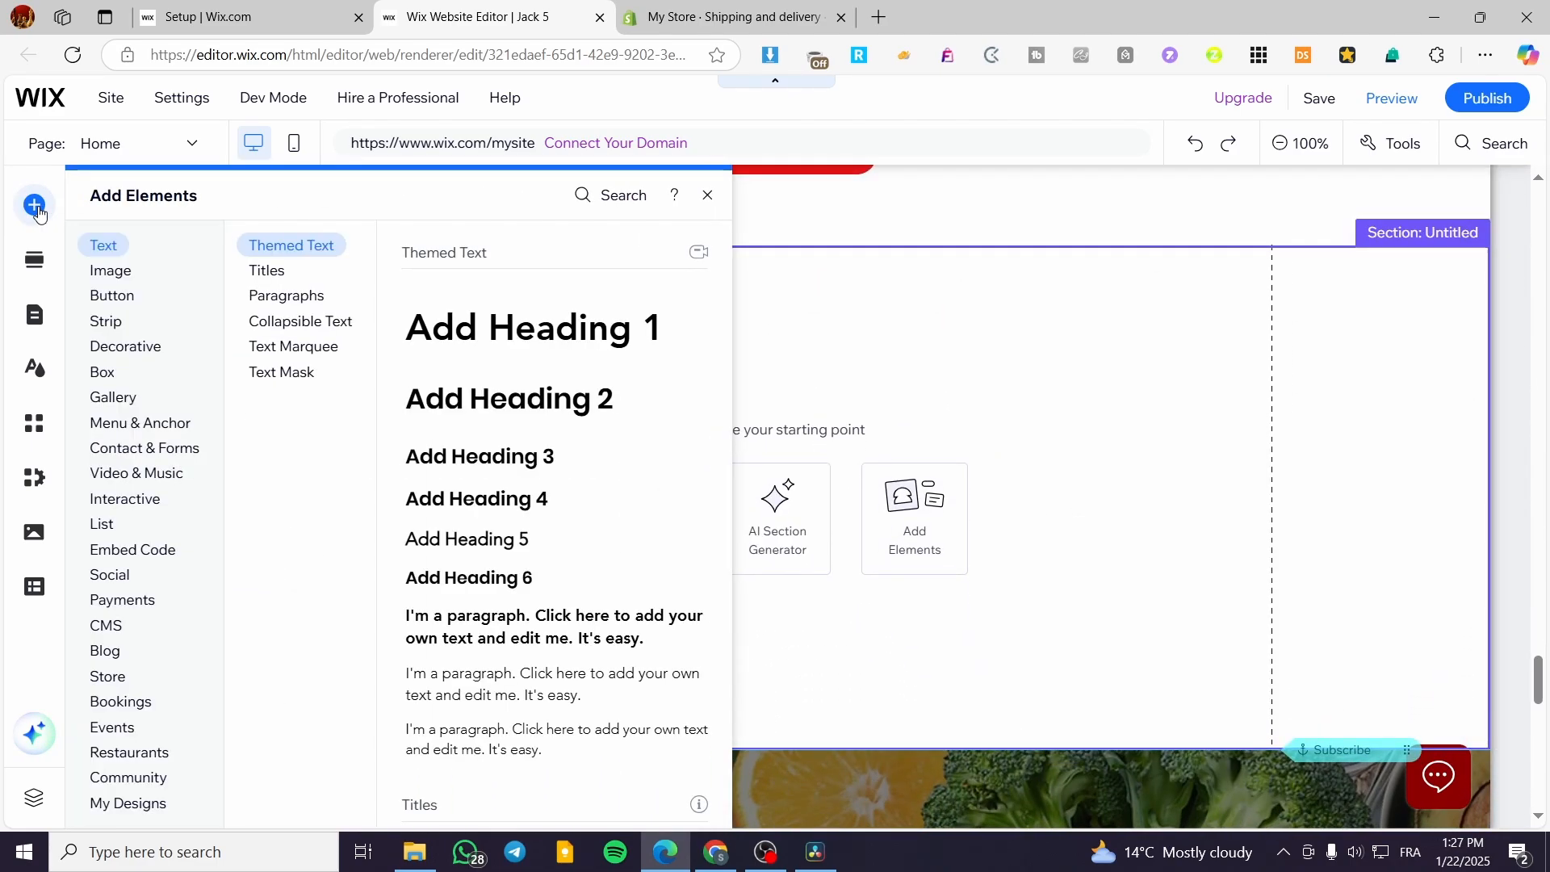
pyautogui.click(120, 271)
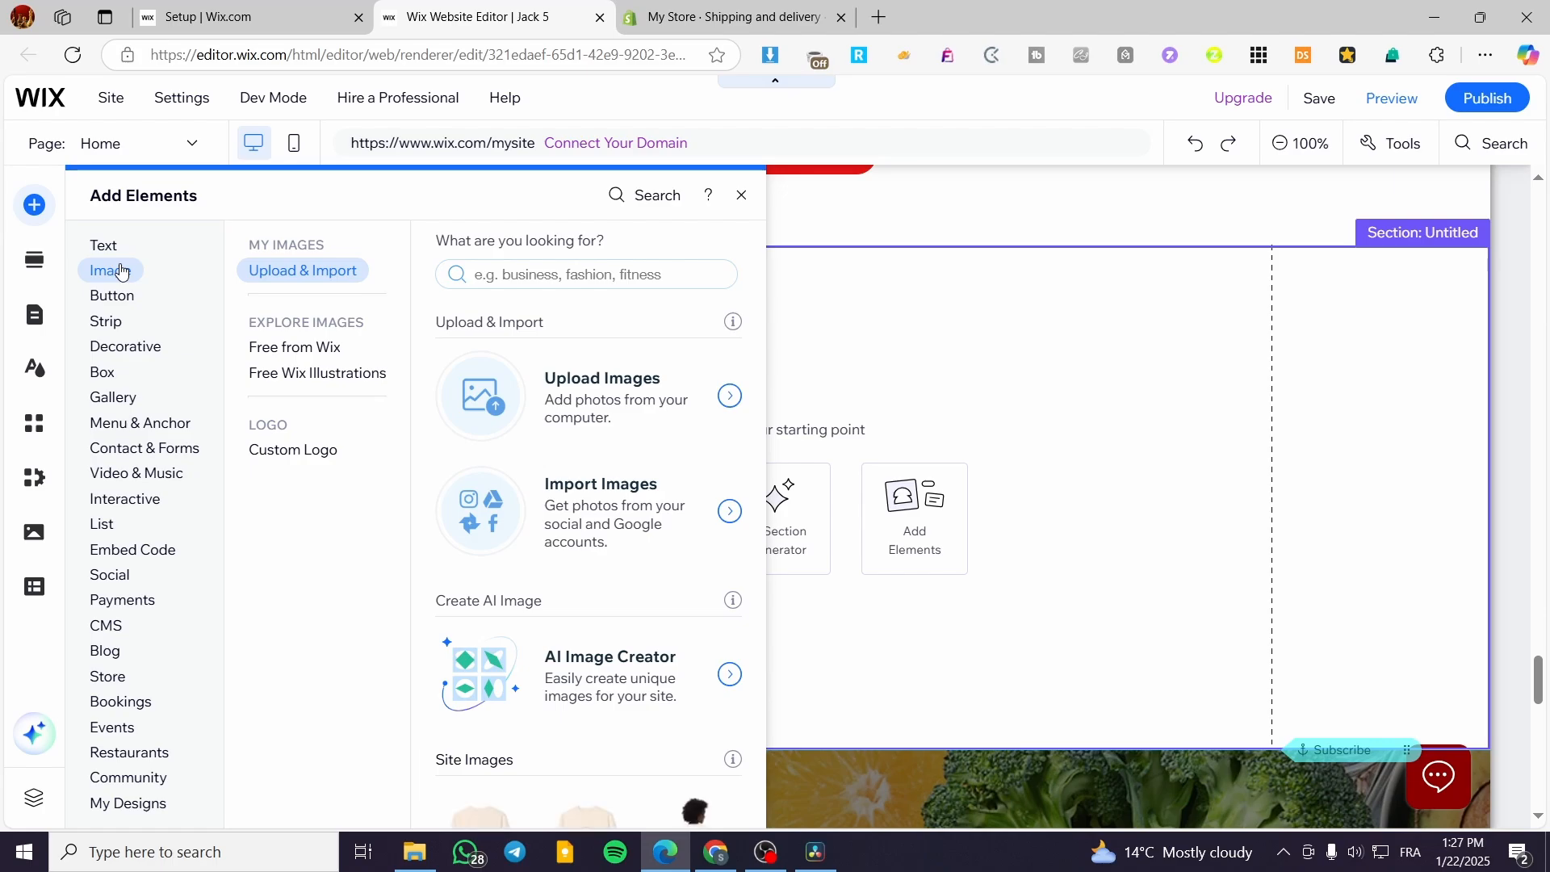
pyautogui.scroll(-8, 578, 426)
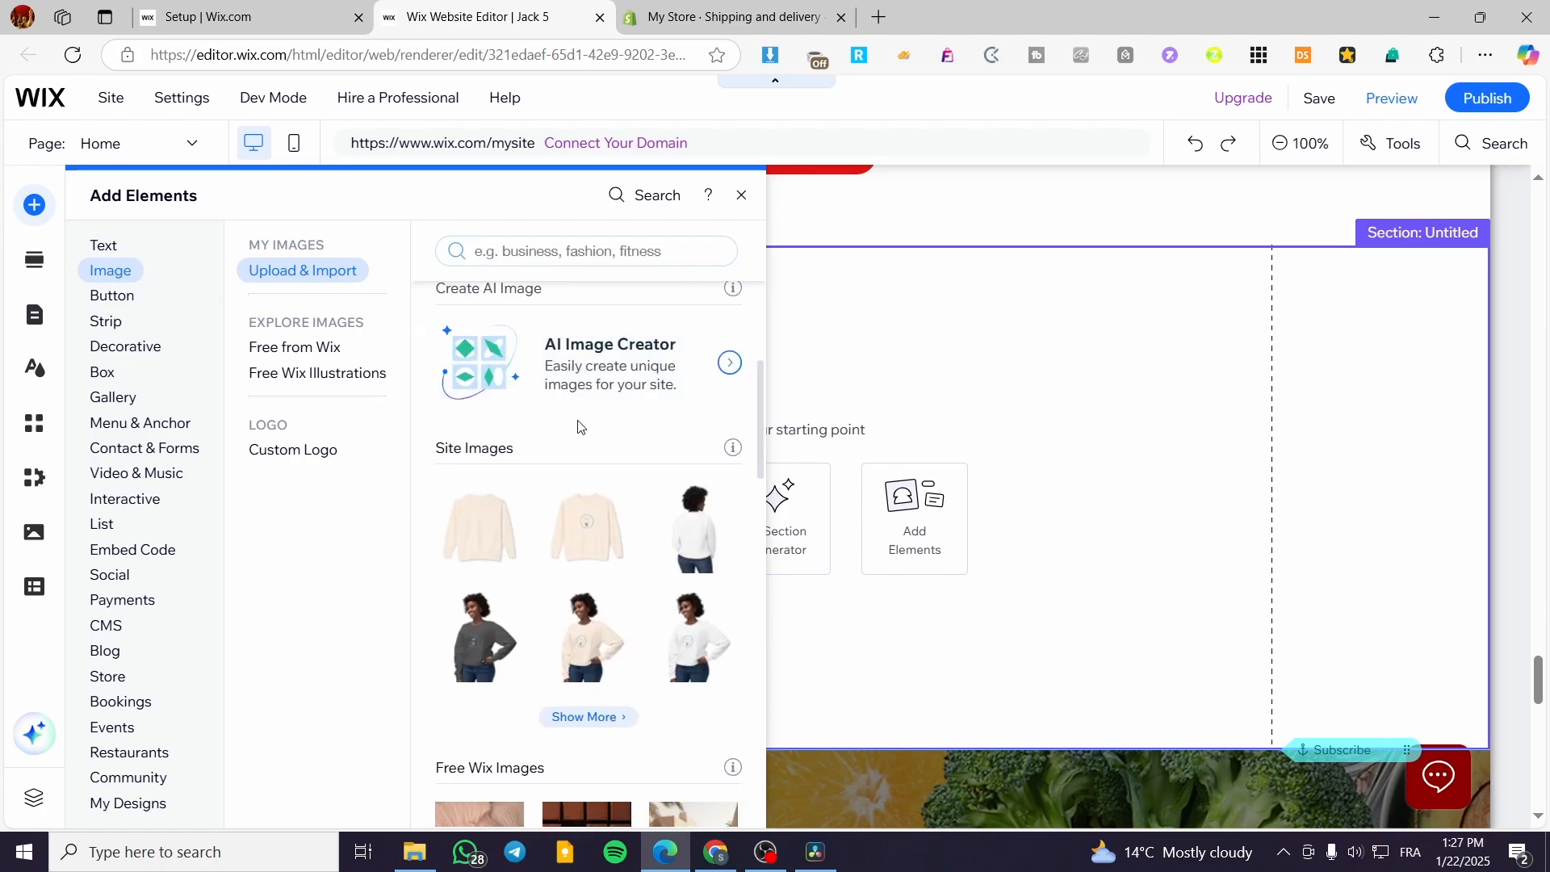
pyautogui.scroll(-6, 578, 426)
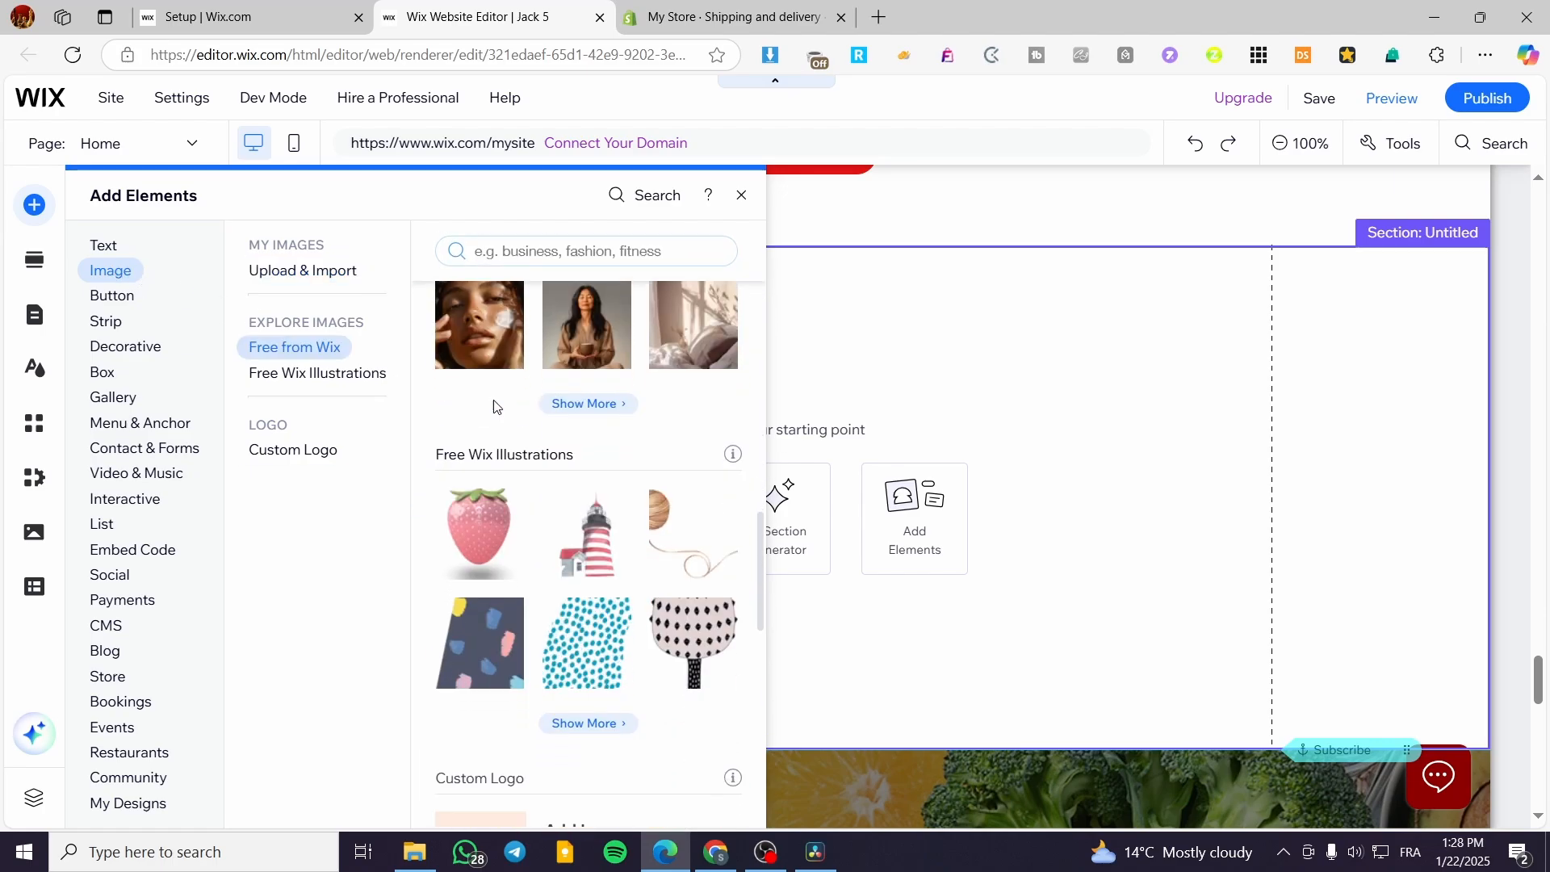
pyautogui.scroll(6, 557, 501)
pyautogui.scroll(6, 555, 500)
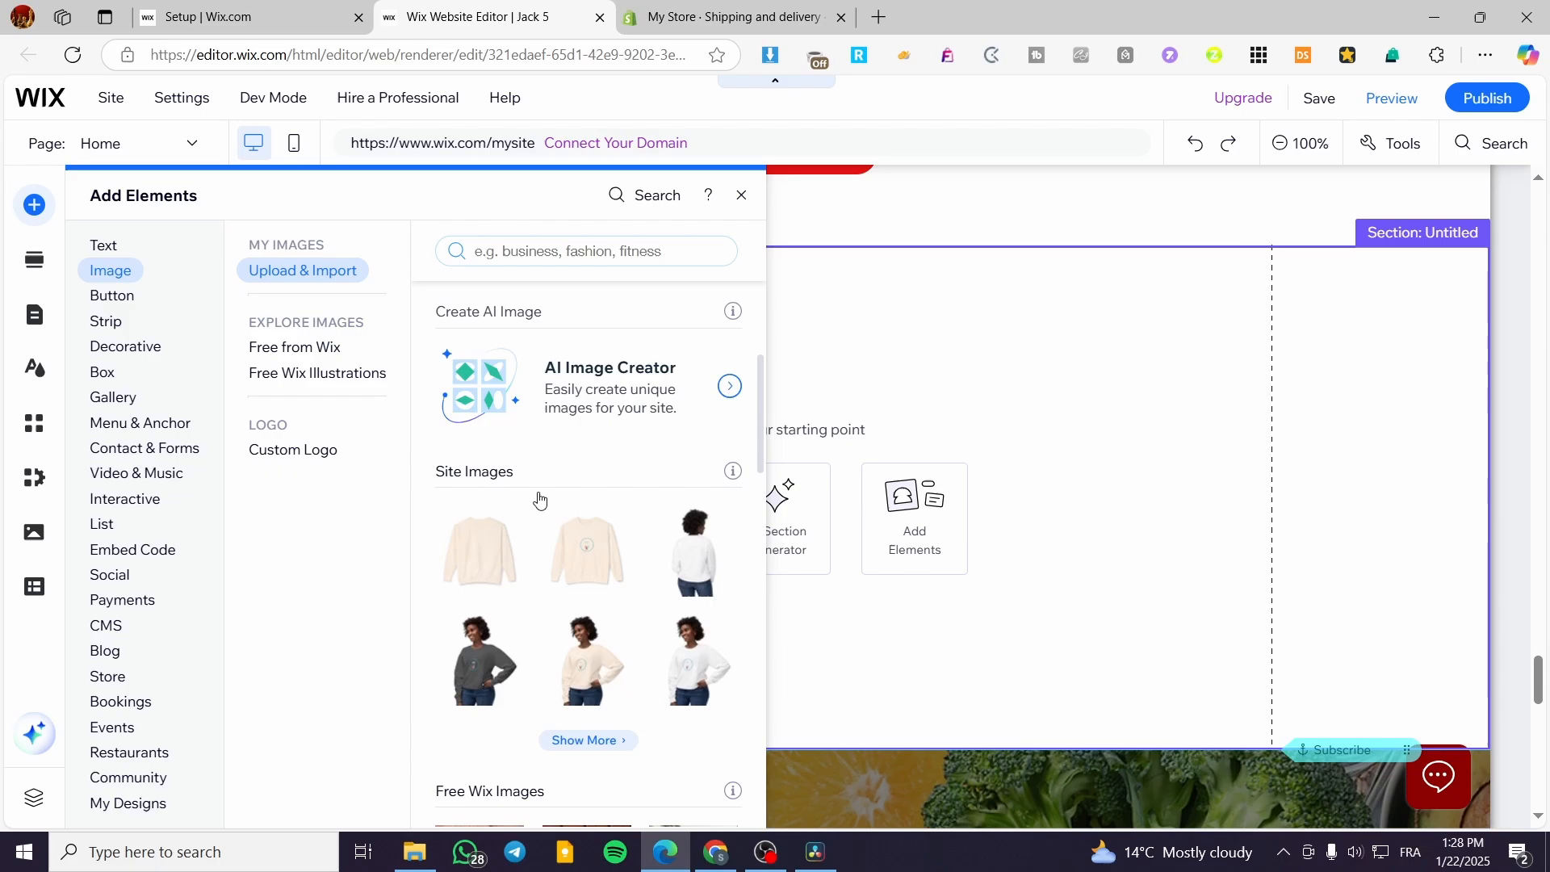
pyautogui.click(164, 418)
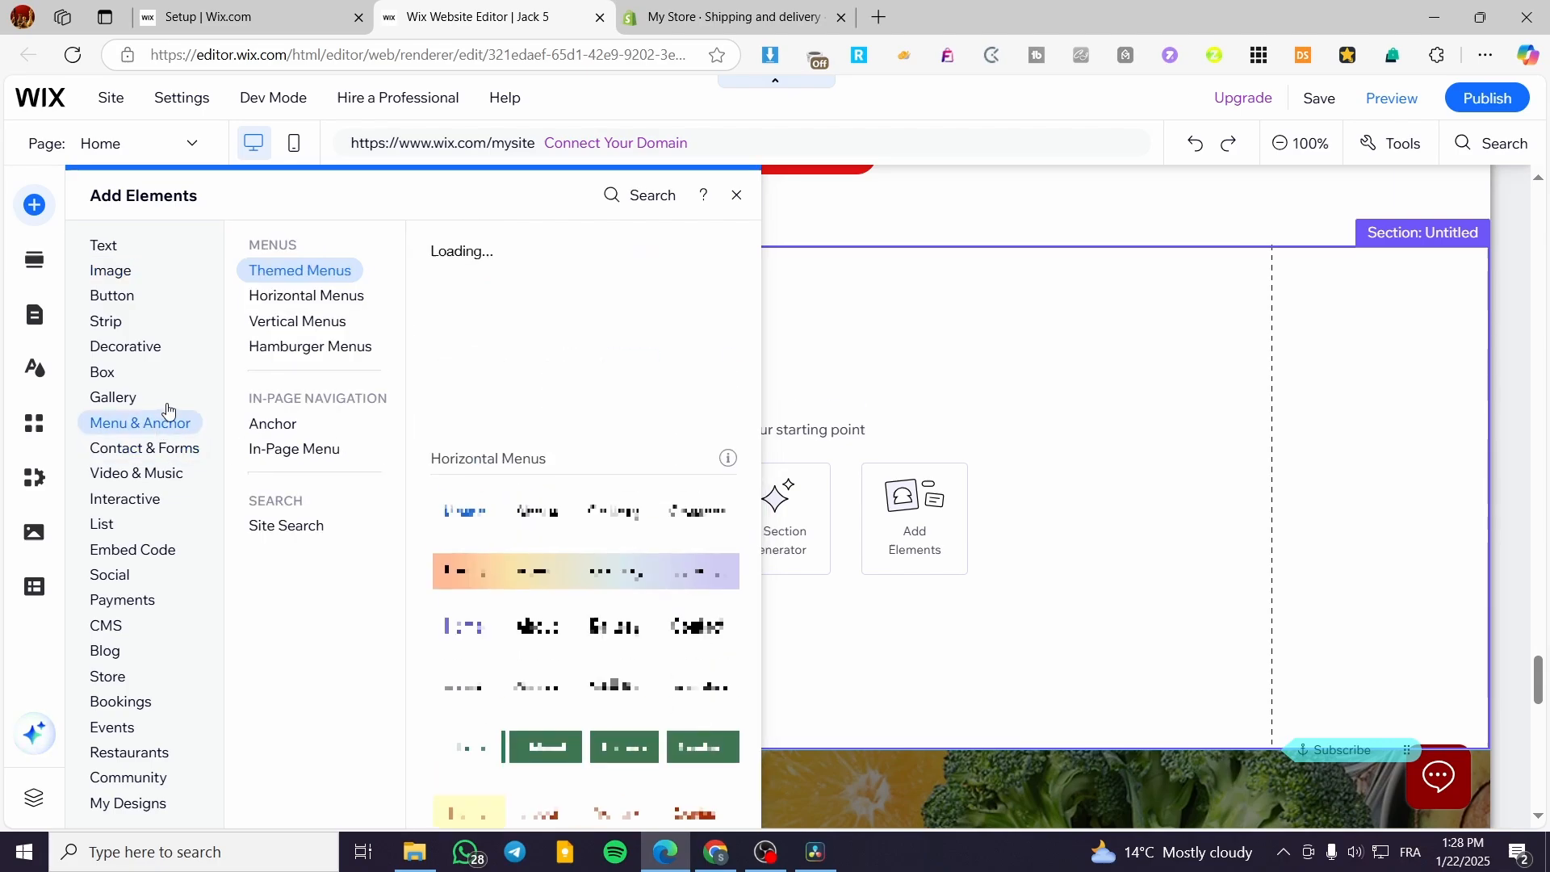
pyautogui.click(128, 347)
pyautogui.click(114, 322)
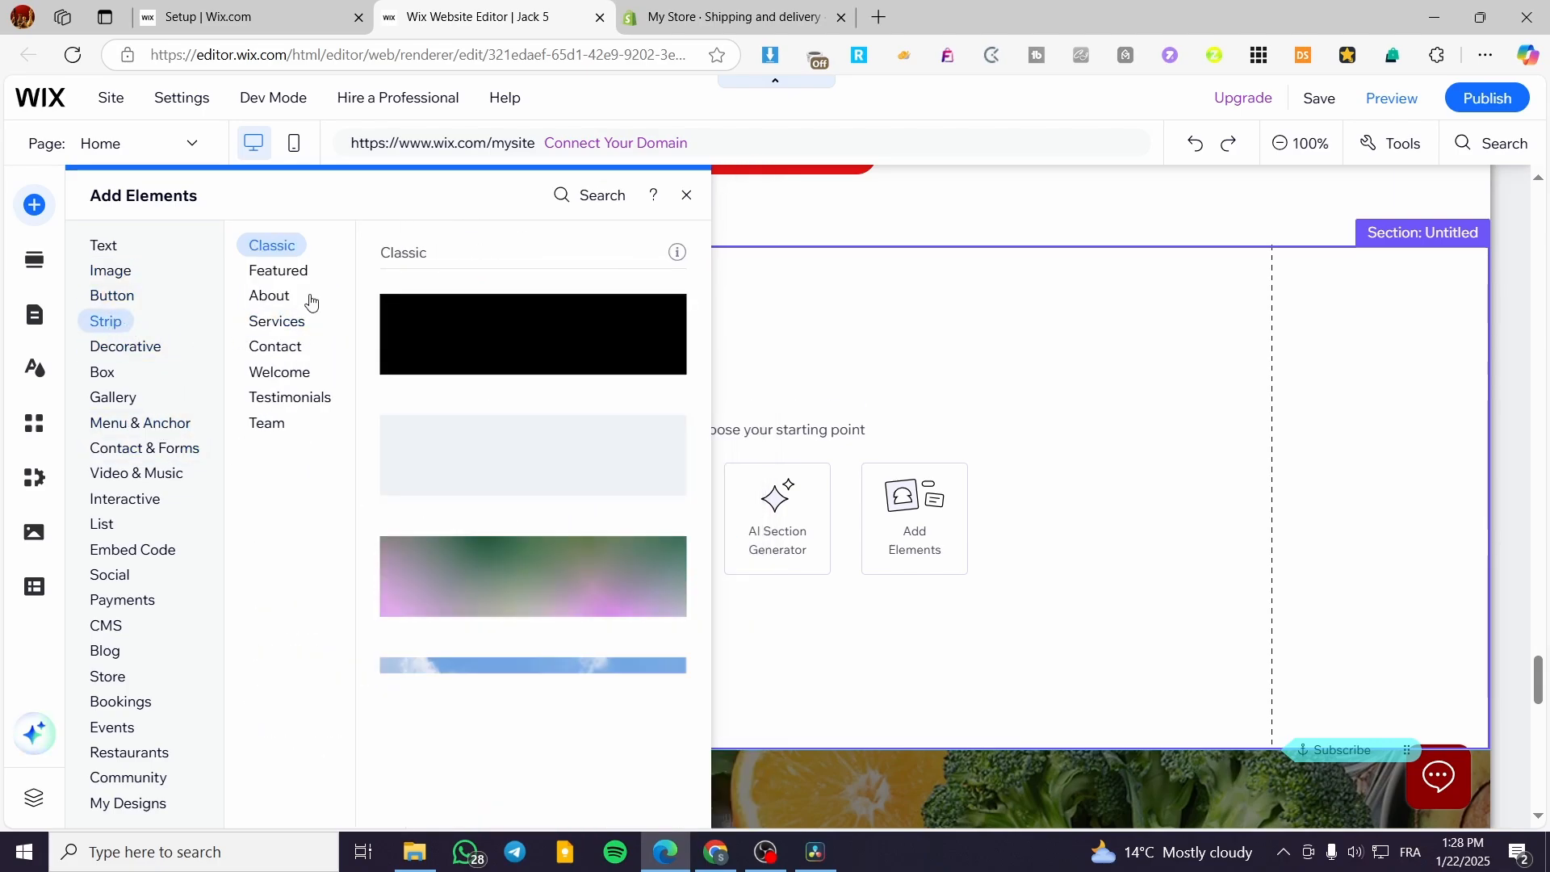
pyautogui.click(292, 270)
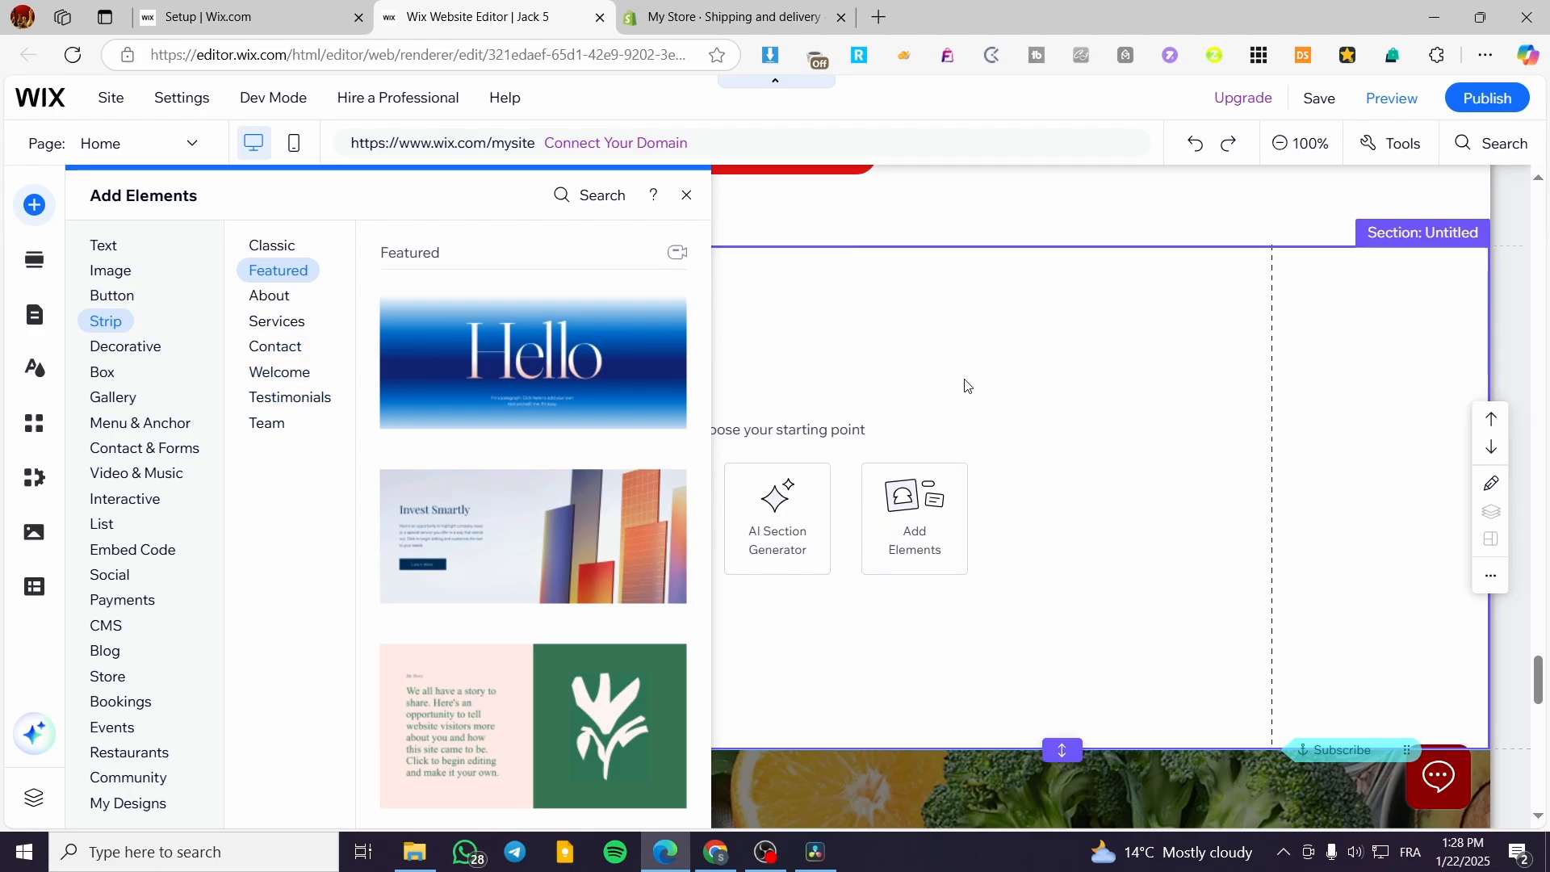
# Step: Browse the gallery elements, covering the Pro, Grid, Slider and More Galleries groups
pyautogui.click(111, 271)
pyautogui.click(113, 397)
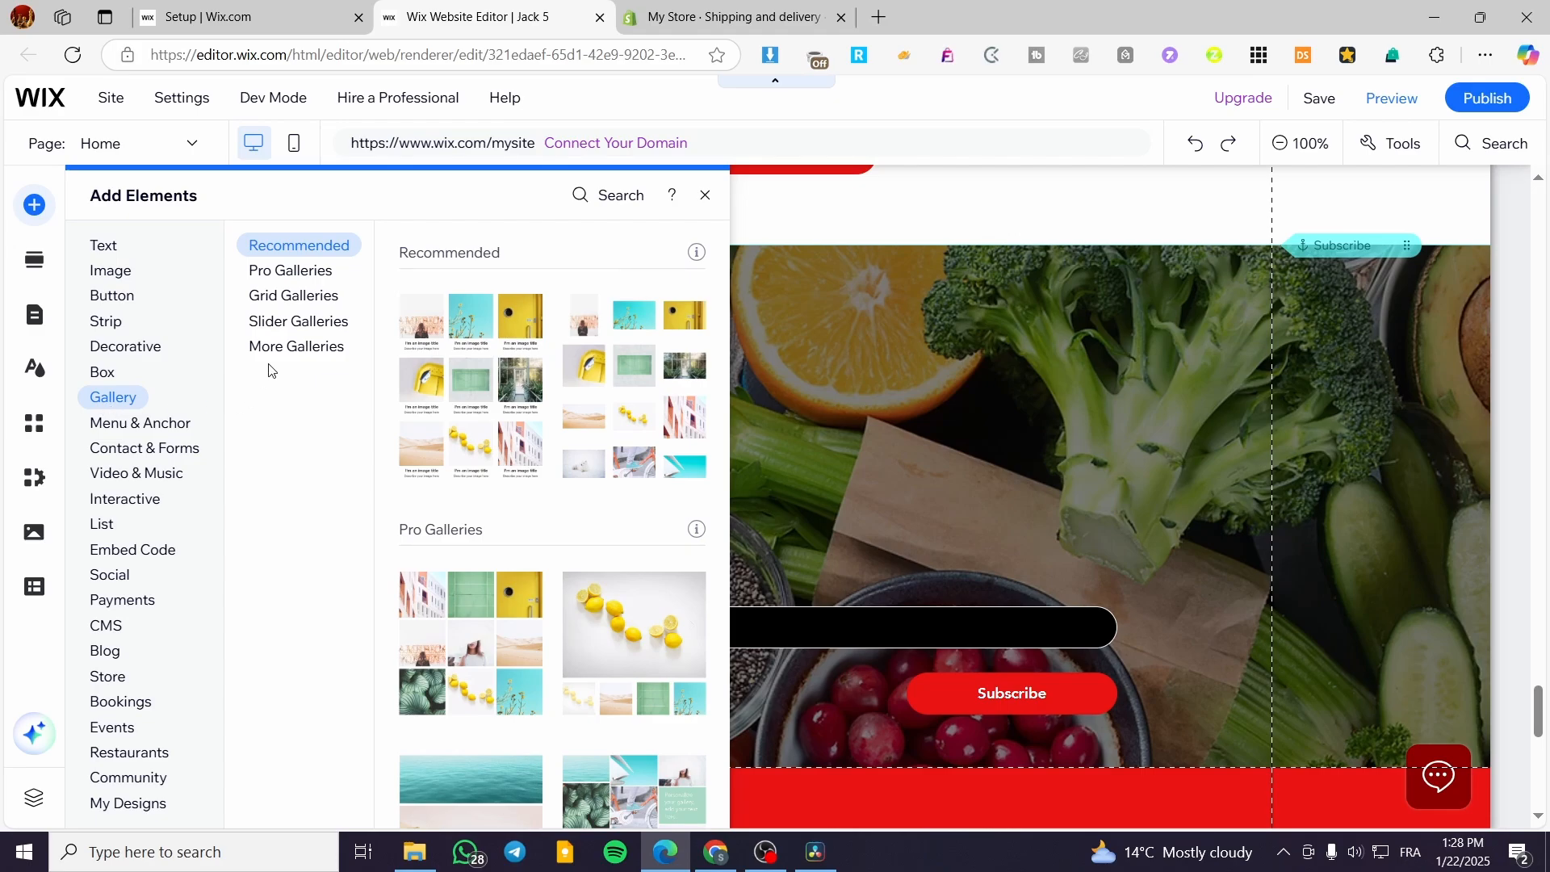
pyautogui.click(296, 273)
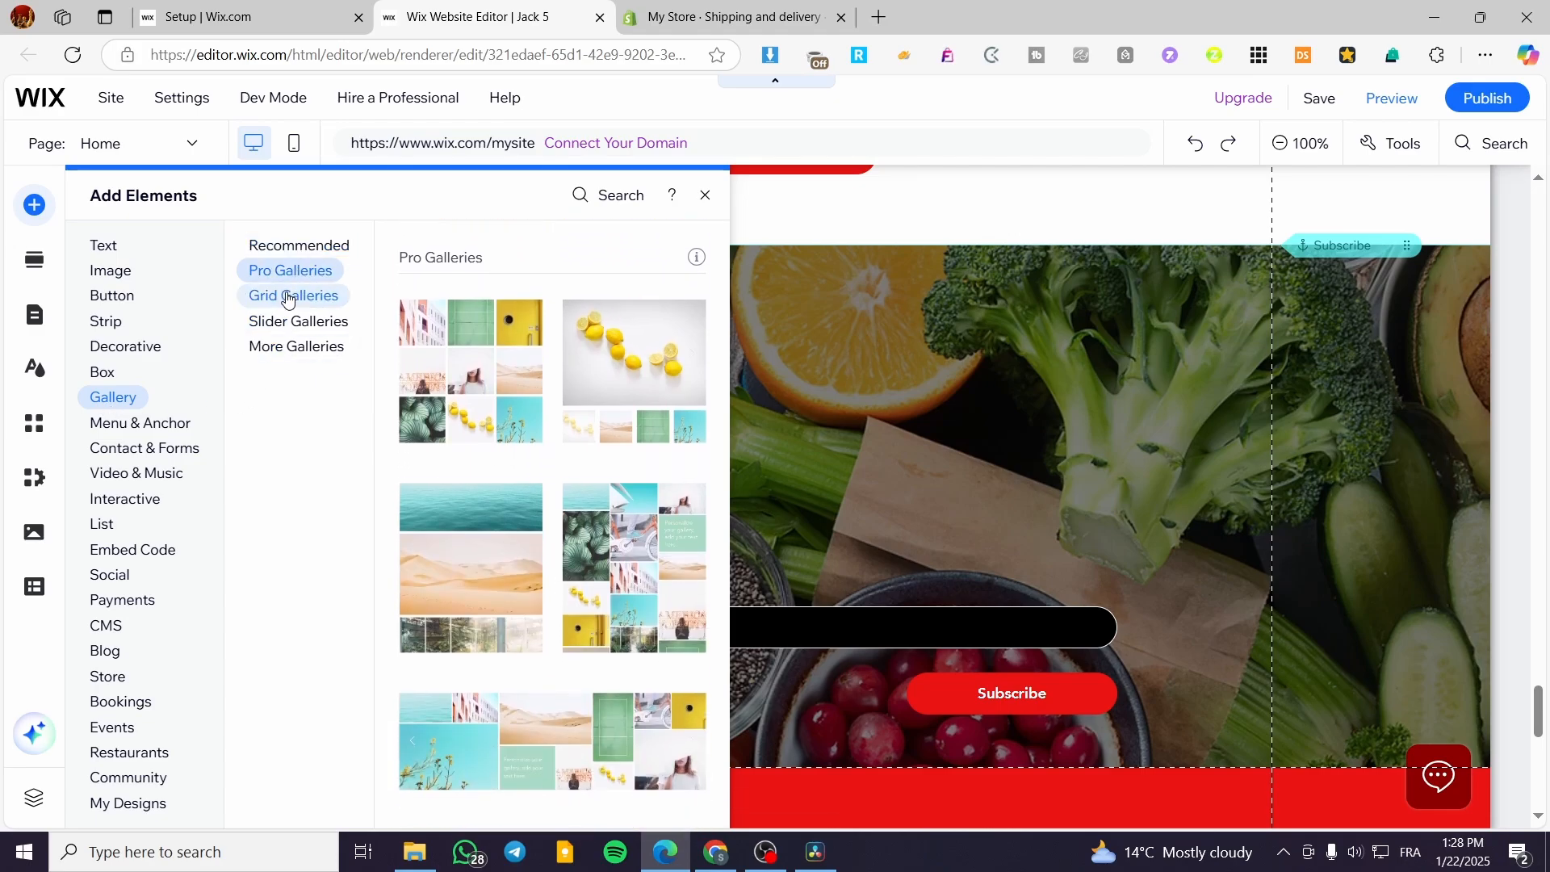
pyautogui.click(288, 298)
pyautogui.click(283, 328)
pyautogui.click(262, 353)
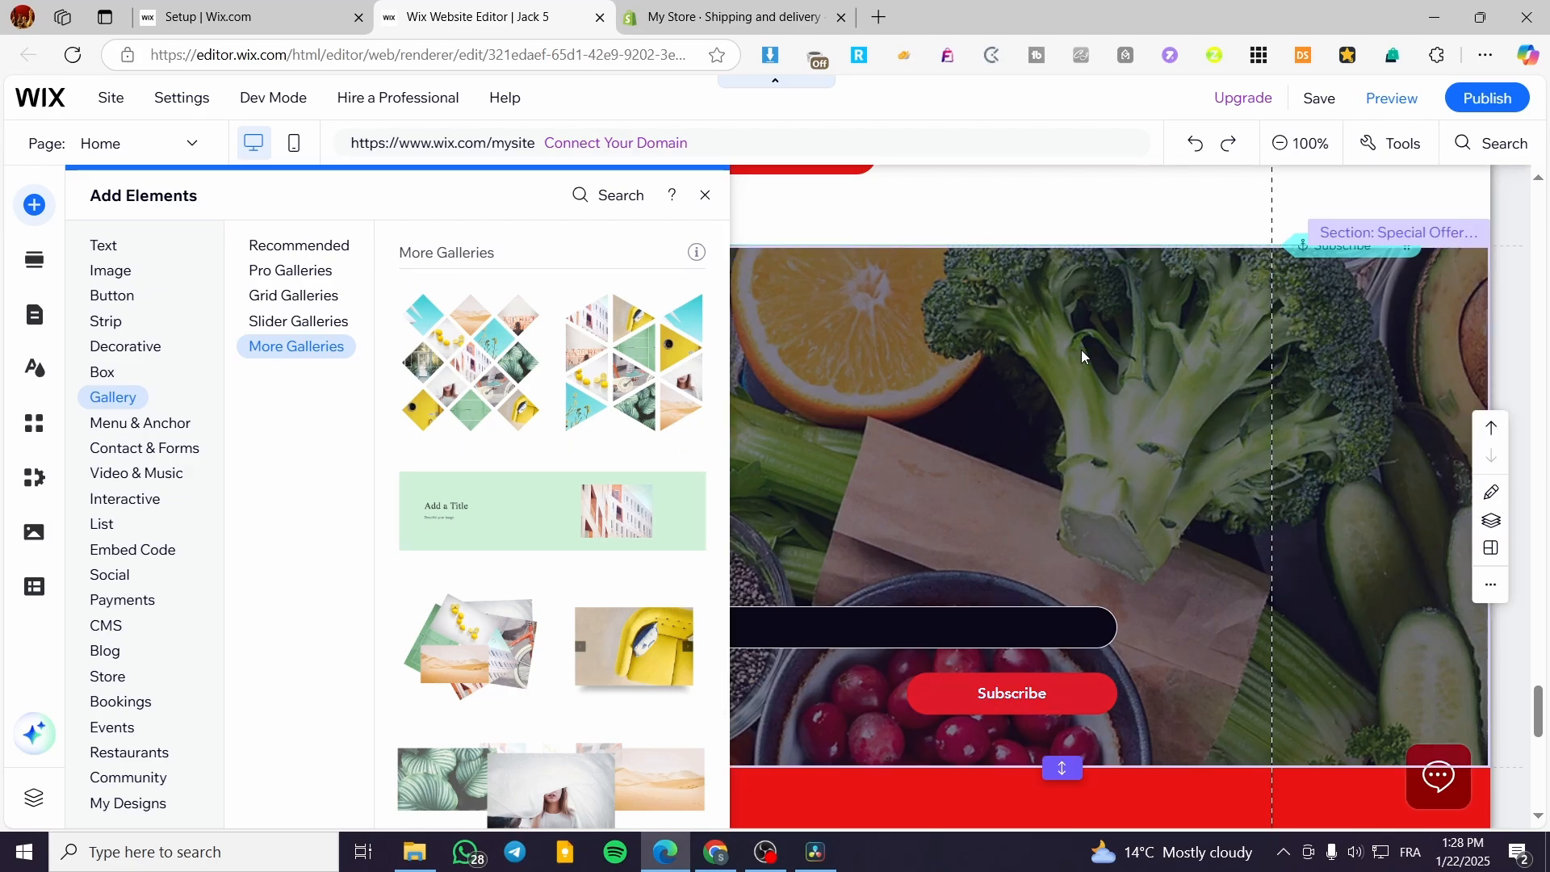
# Step: Add a blank section between the Continue Shopping products and the Subscribe & Save offer
pyautogui.scroll(-5, 1084, 347)
pyautogui.scroll(6, 1424, 454)
pyautogui.scroll(3, 1186, 497)
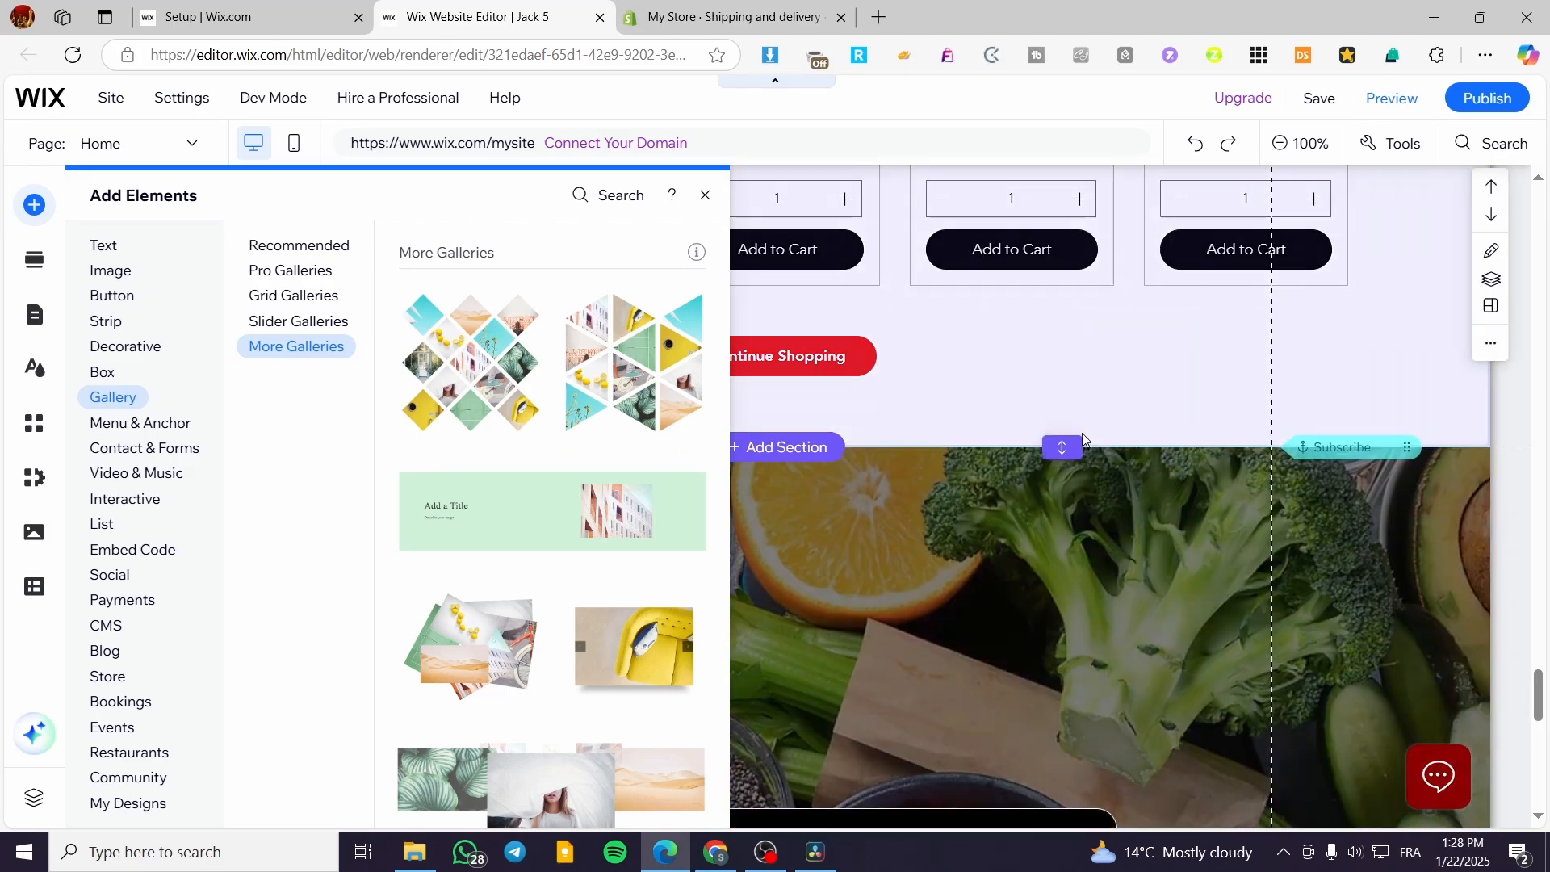
pyautogui.scroll(-6, 1050, 565)
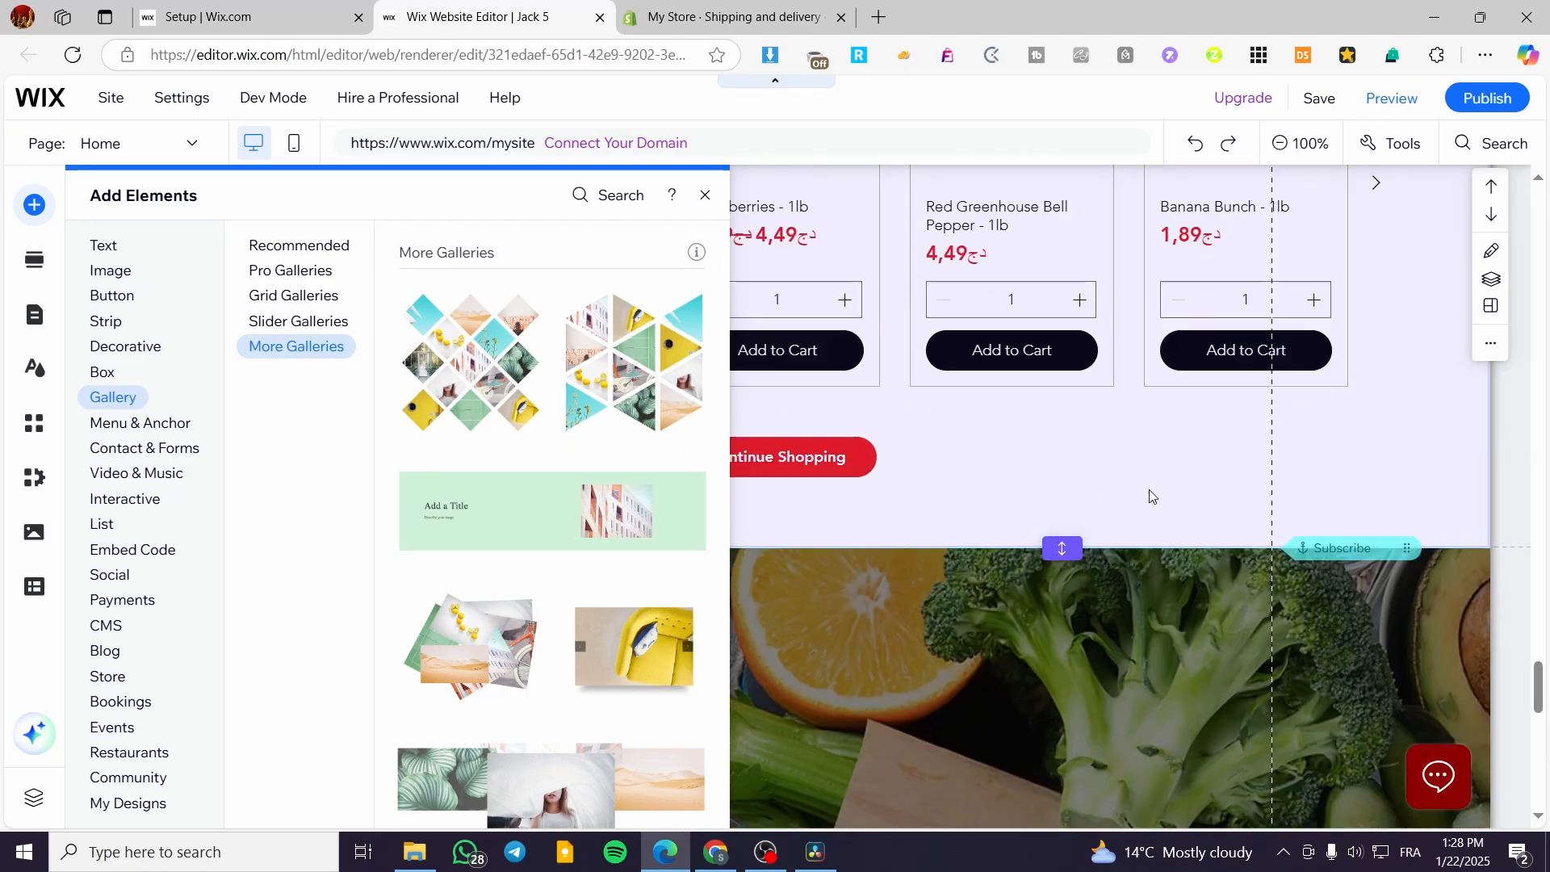
pyautogui.scroll(5, 918, 488)
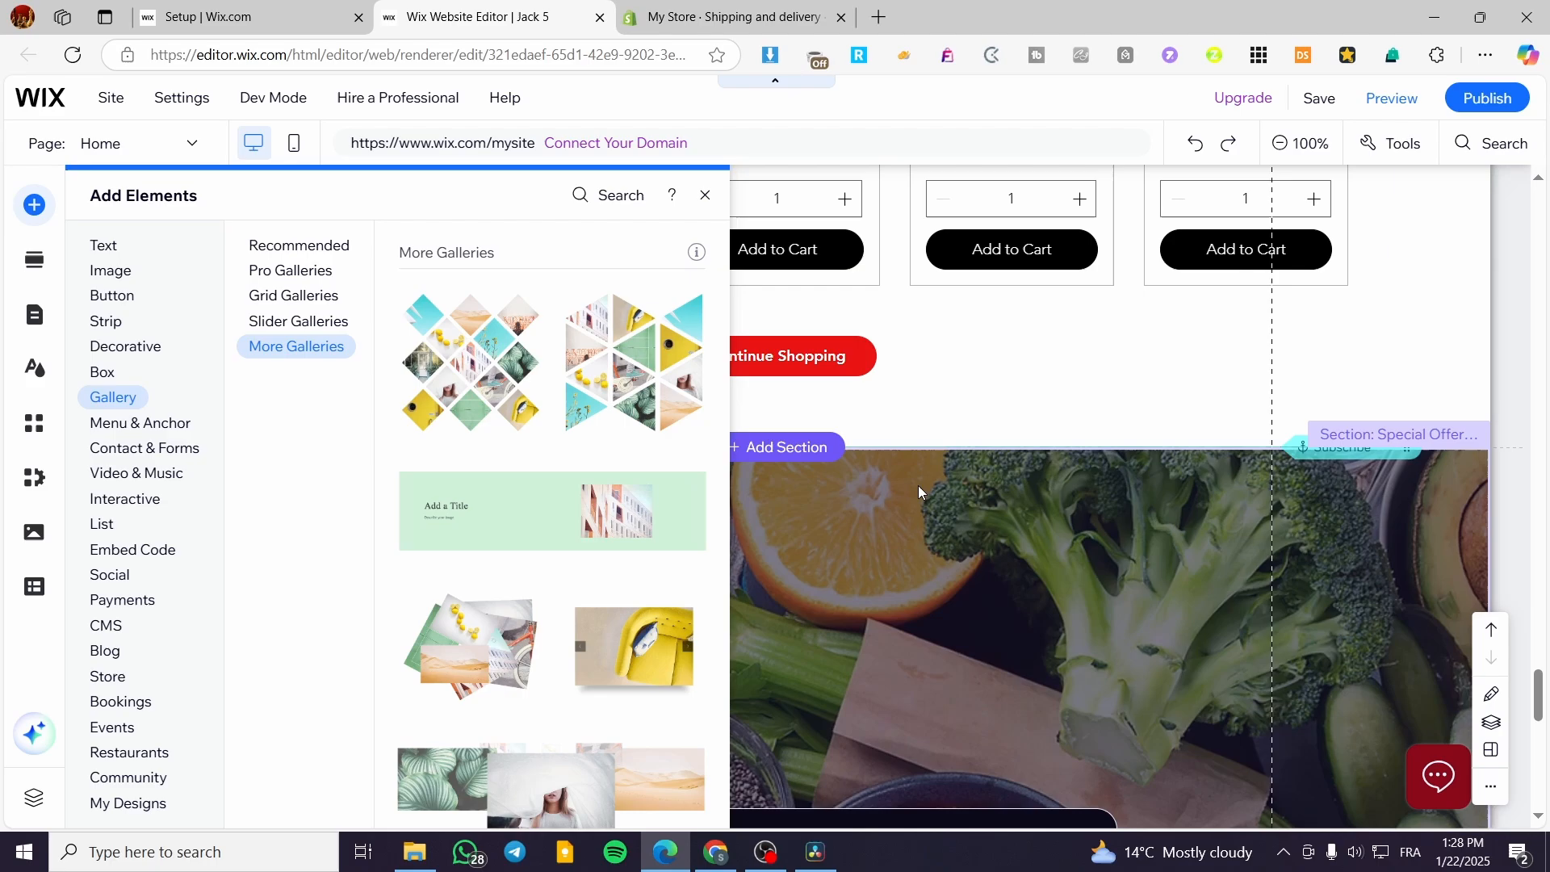
pyautogui.click(803, 447)
# Step: Compare the slider and other gallery designs, and add the Slider (arrows) gallery to the blank section
pyautogui.scroll(-3, 860, 475)
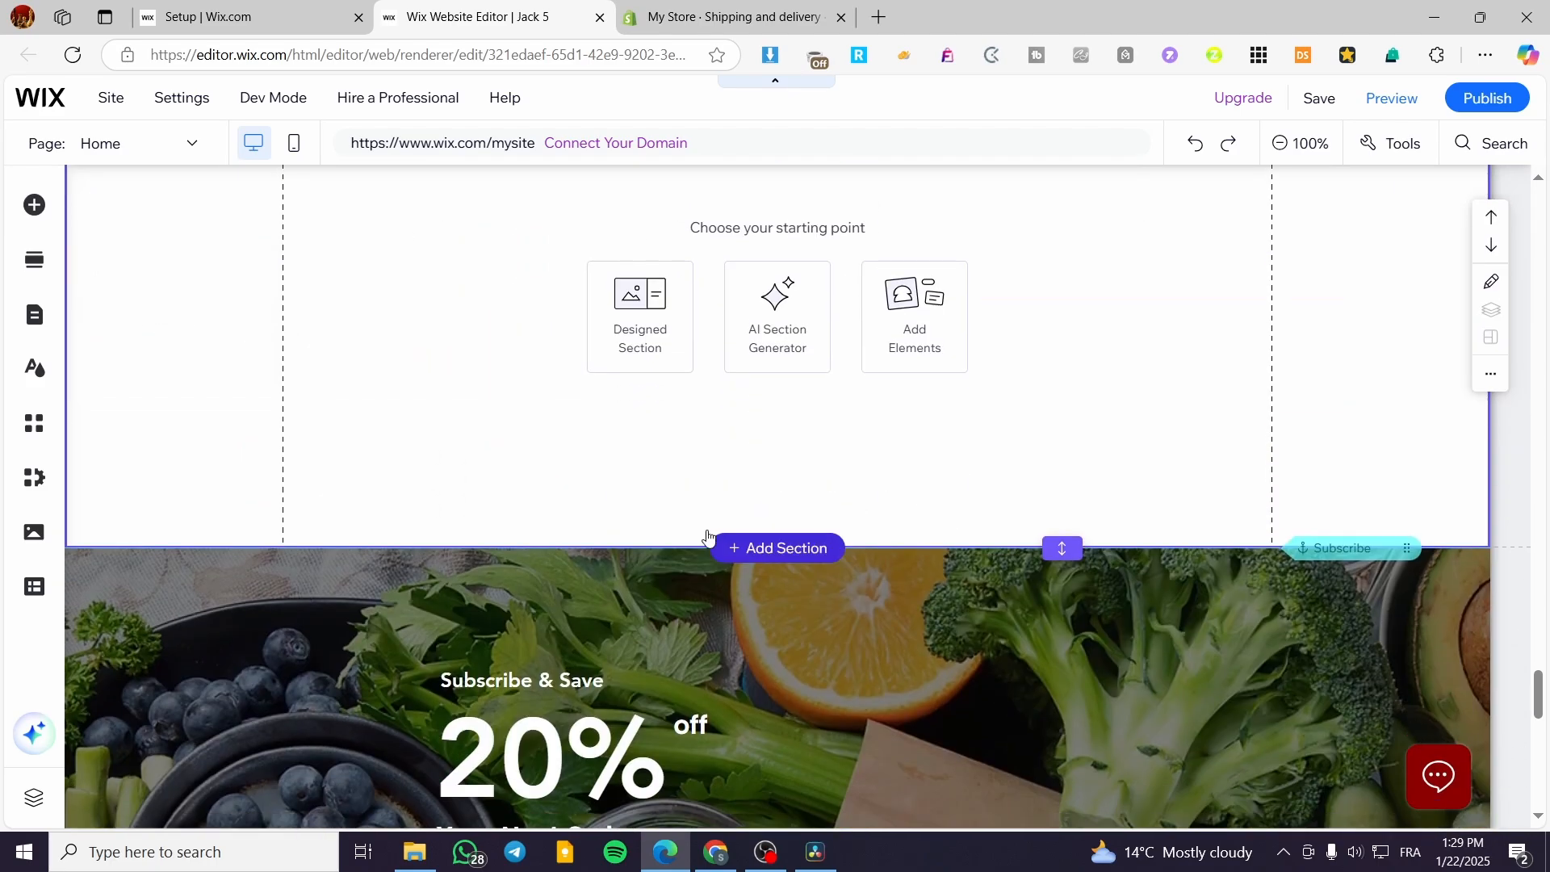
pyautogui.scroll(3, 627, 471)
pyautogui.click(31, 203)
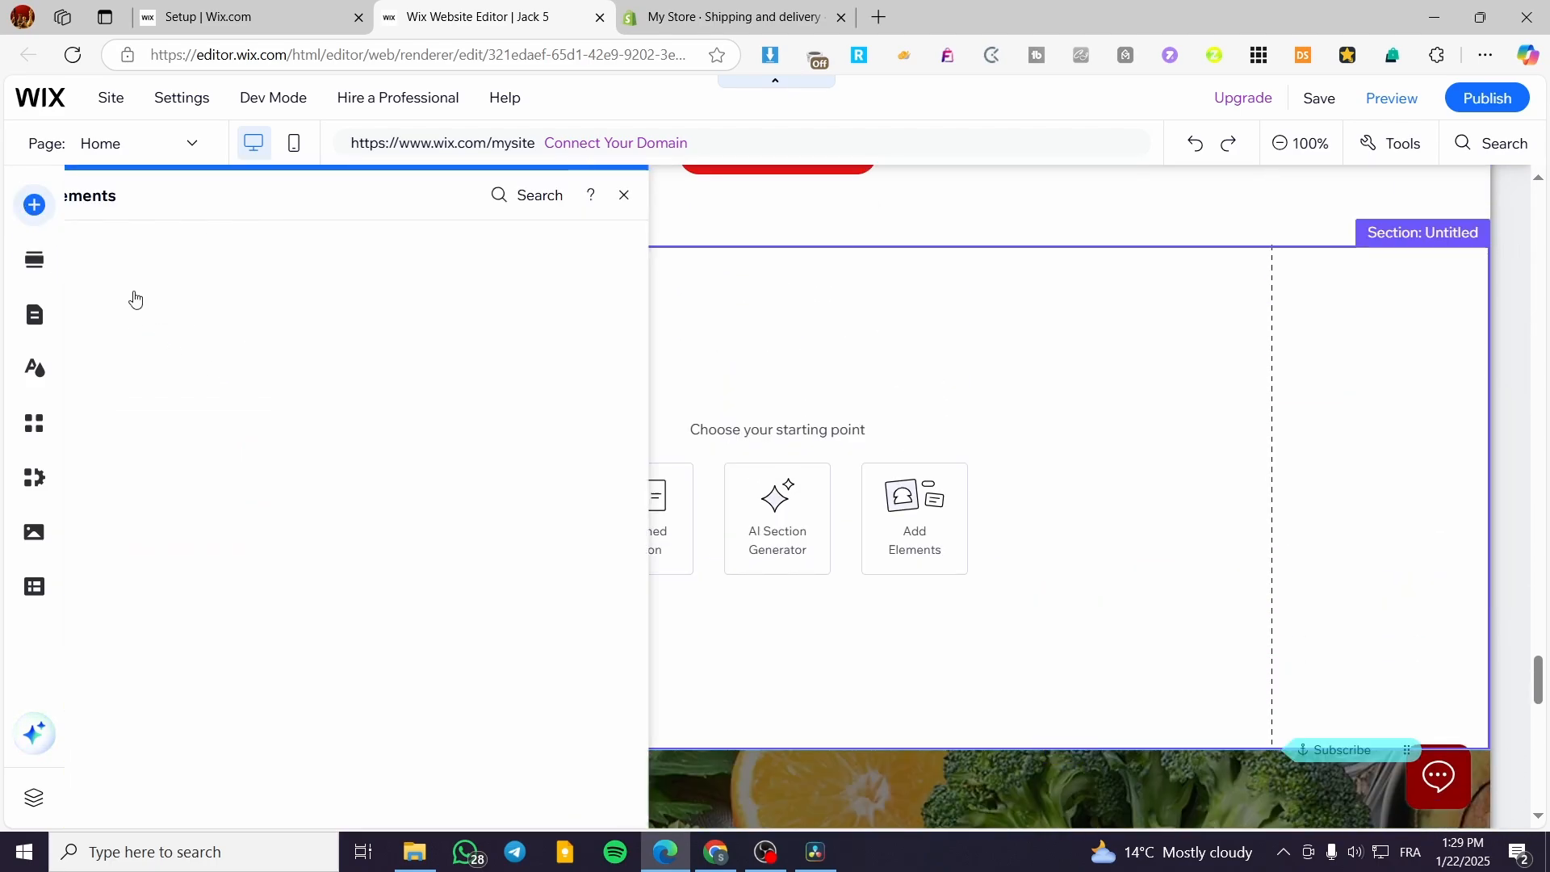
pyautogui.click(326, 322)
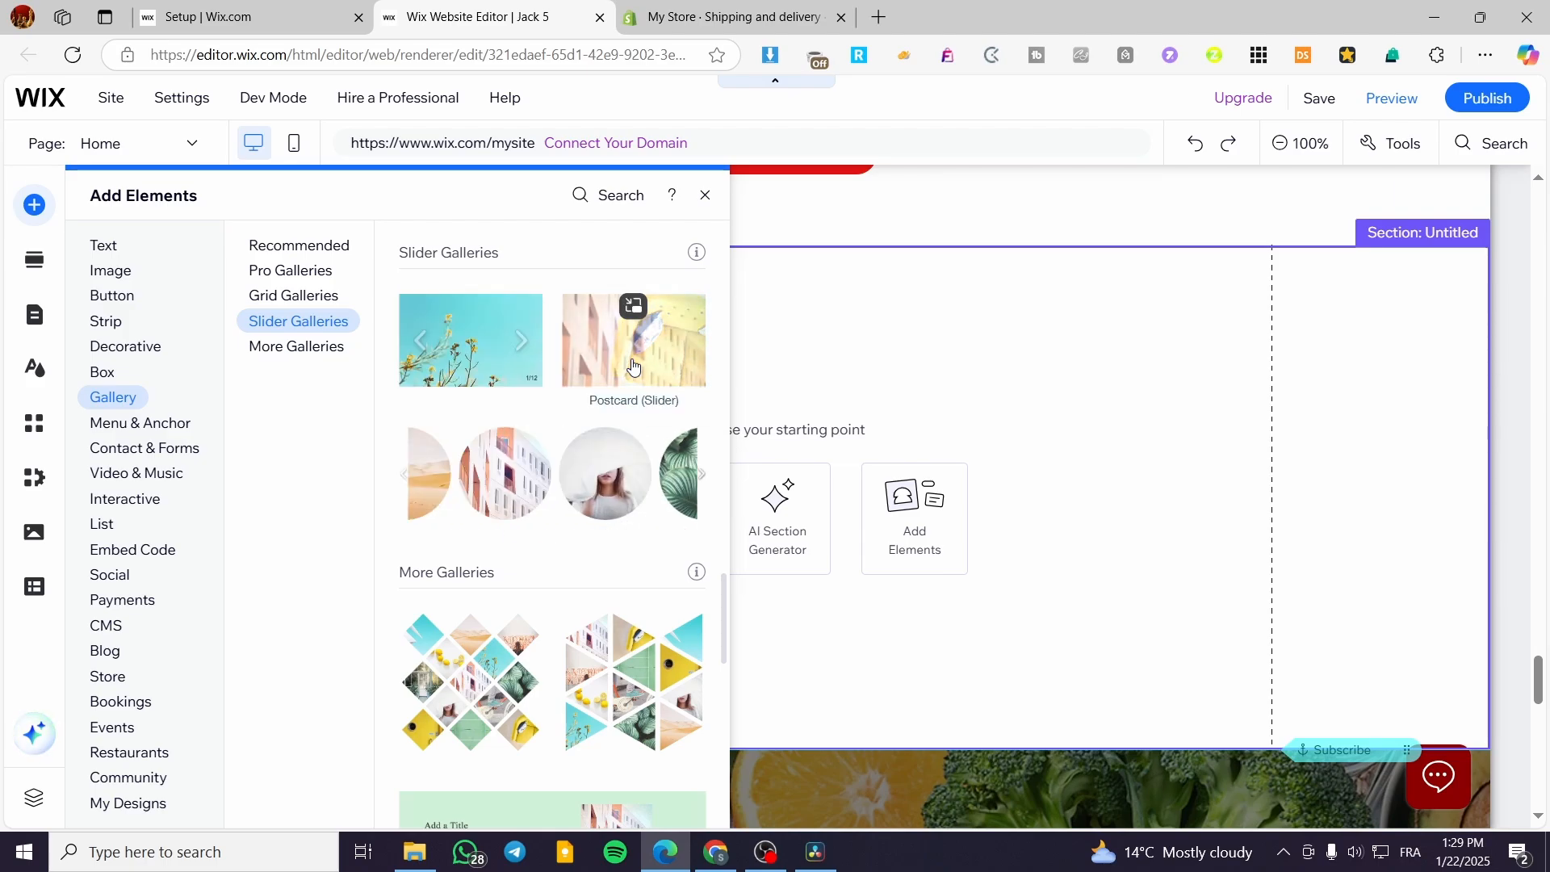
pyautogui.scroll(-3, 630, 368)
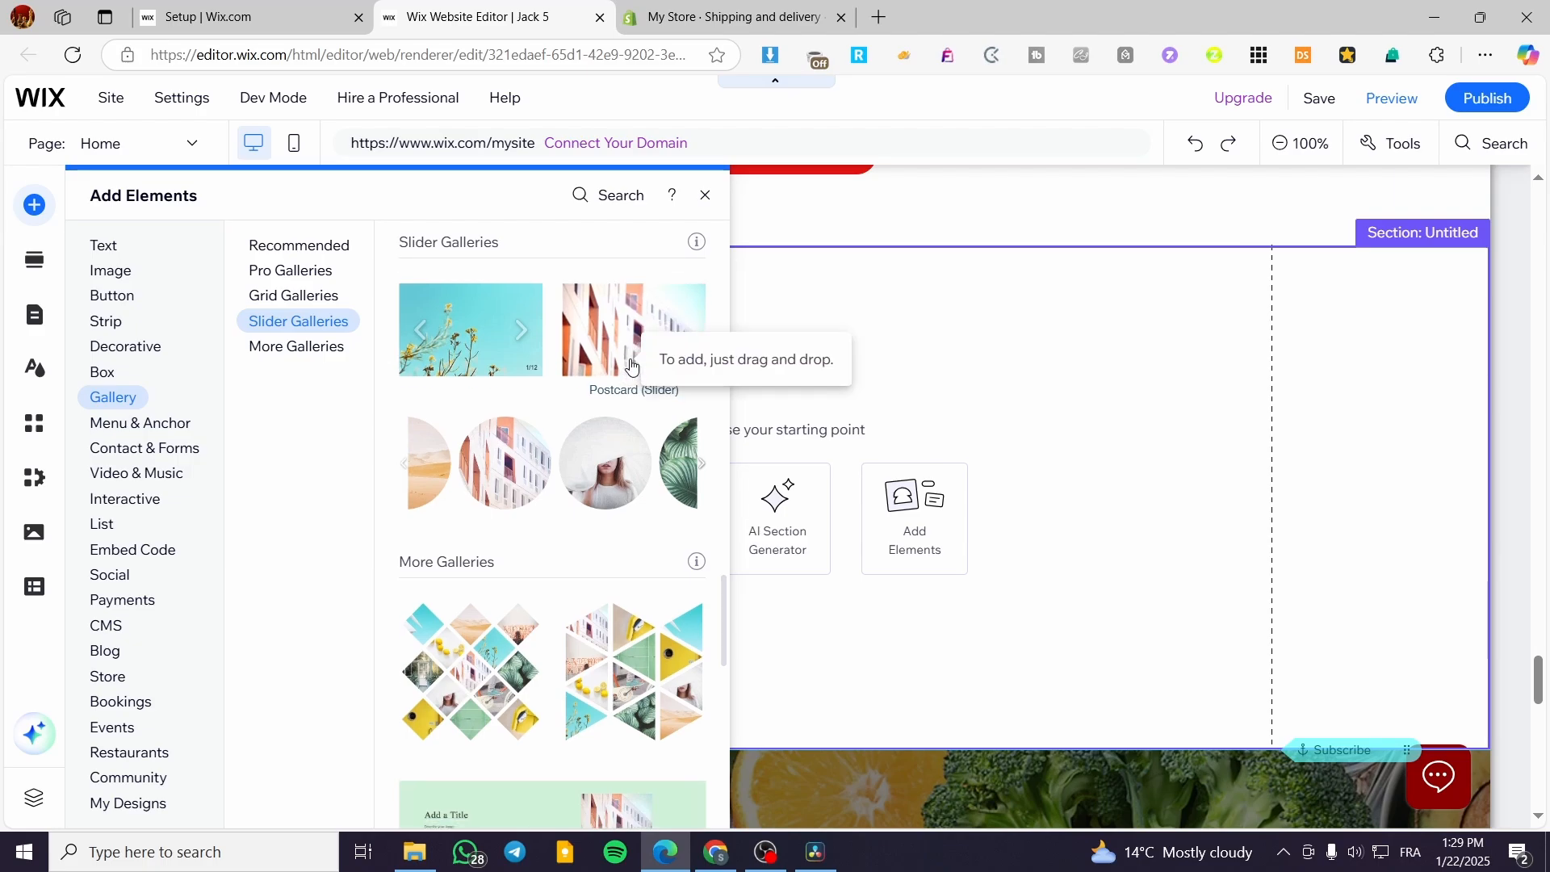
pyautogui.scroll(-1, 554, 485)
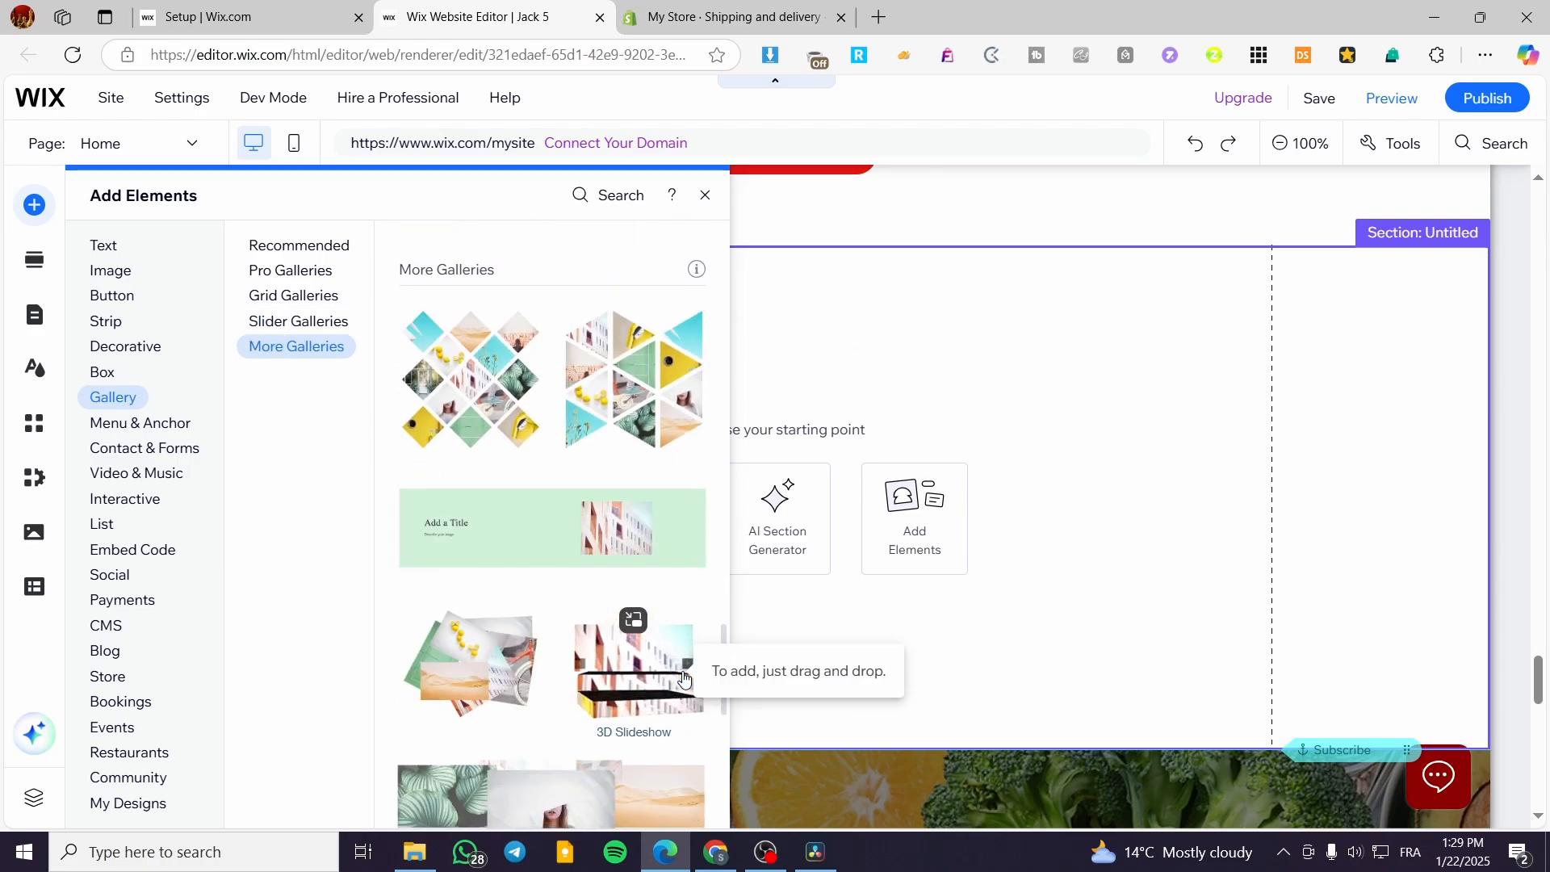
pyautogui.scroll(-2, 625, 618)
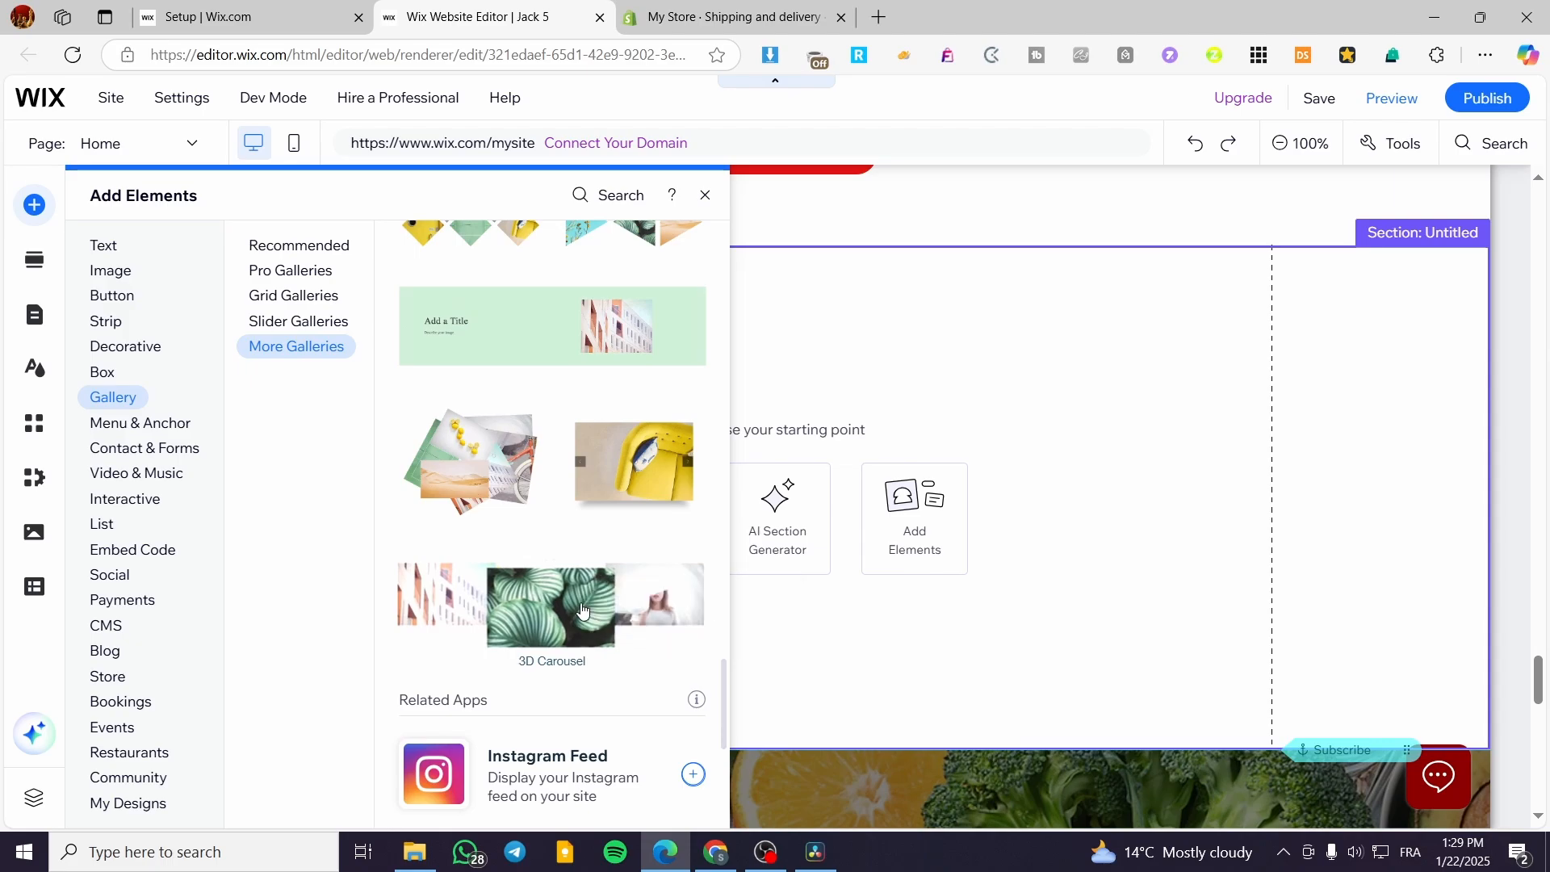
pyautogui.scroll(2, 557, 590)
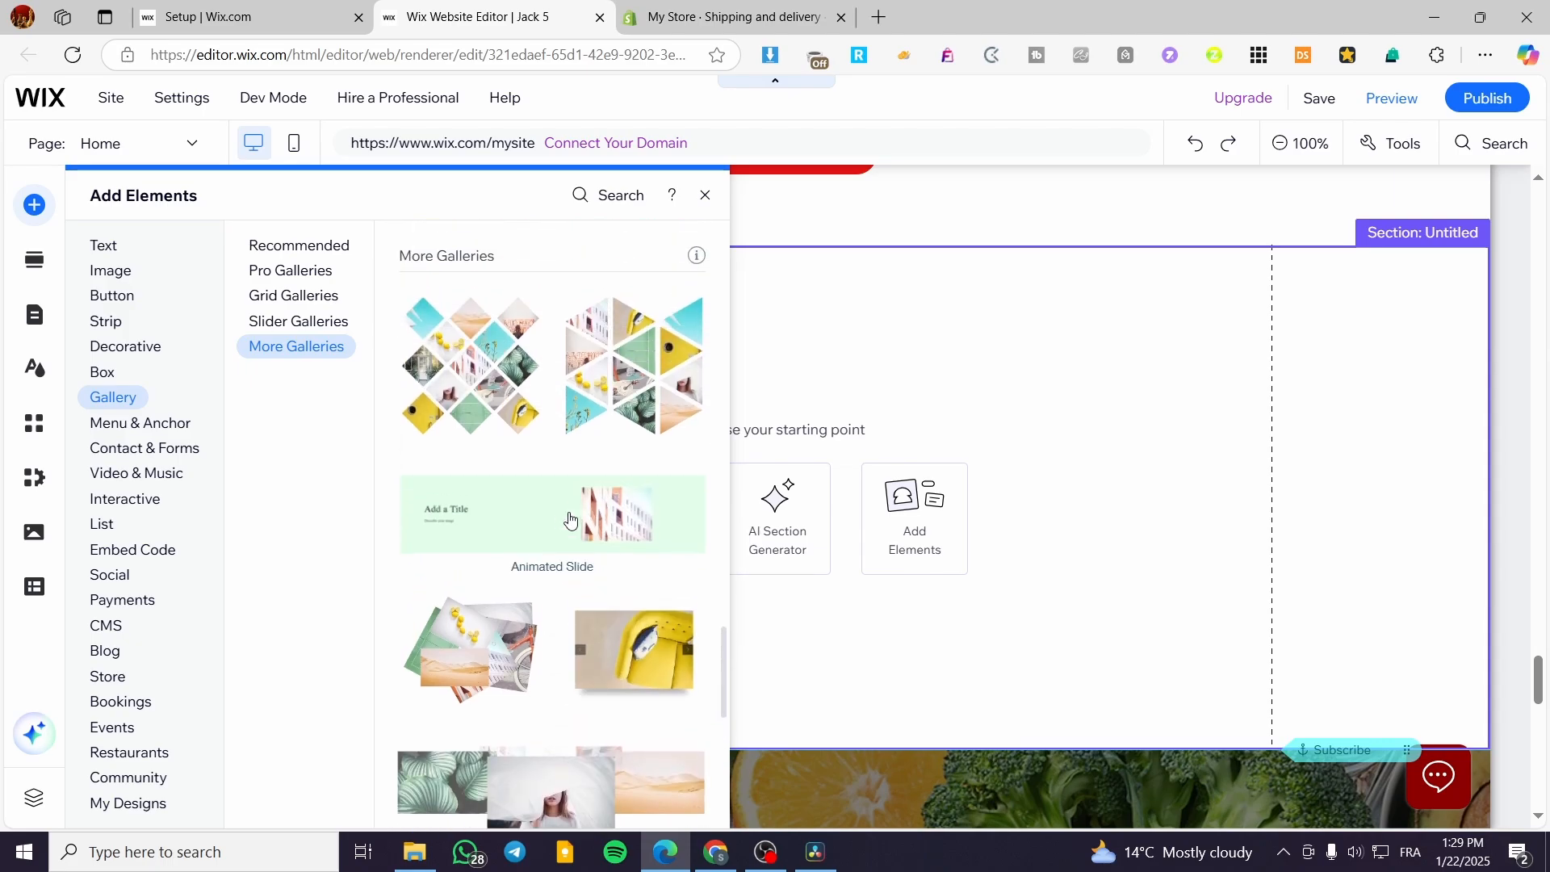
pyautogui.scroll(2, 484, 396)
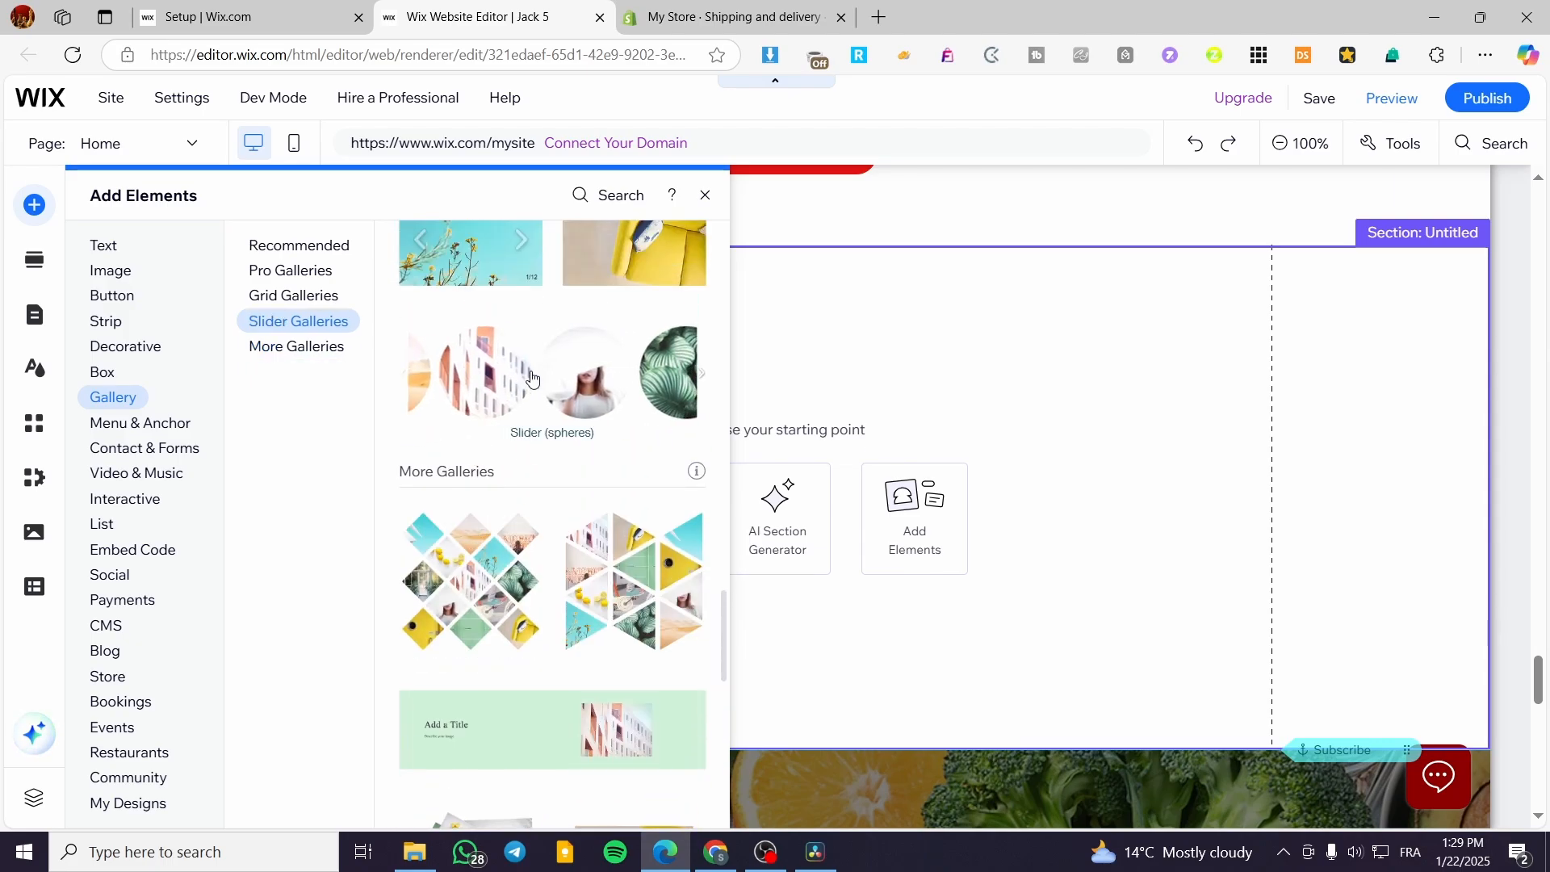
pyautogui.scroll(2, 526, 386)
pyautogui.click(483, 448)
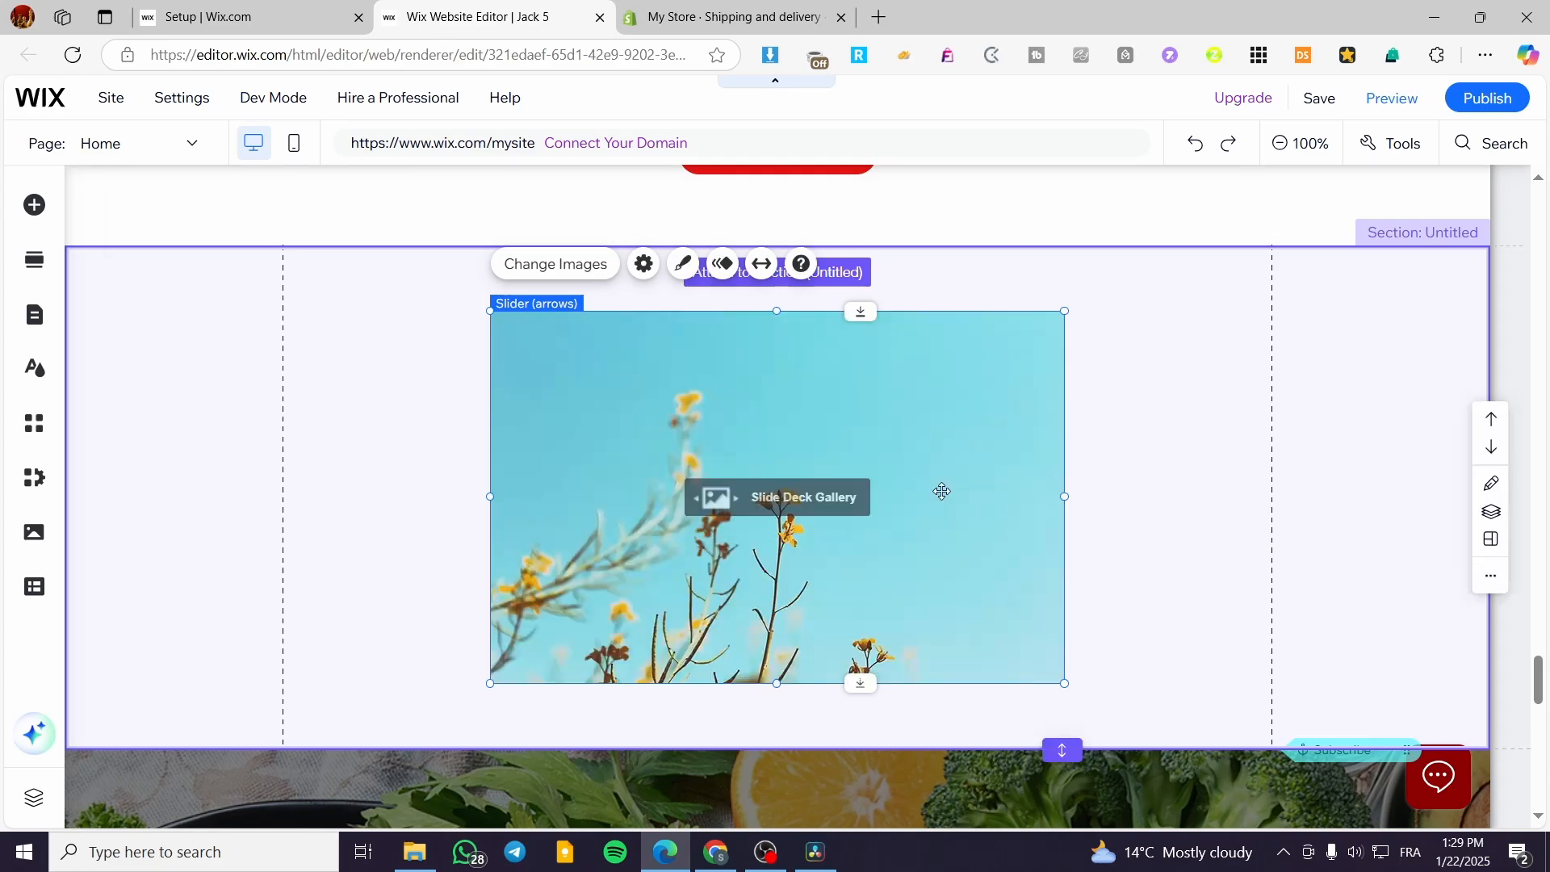
# Step: Look through the gallery's images, and enlarge the slider to fill the section's height and the full width between the gridlines
pyautogui.click(571, 264)
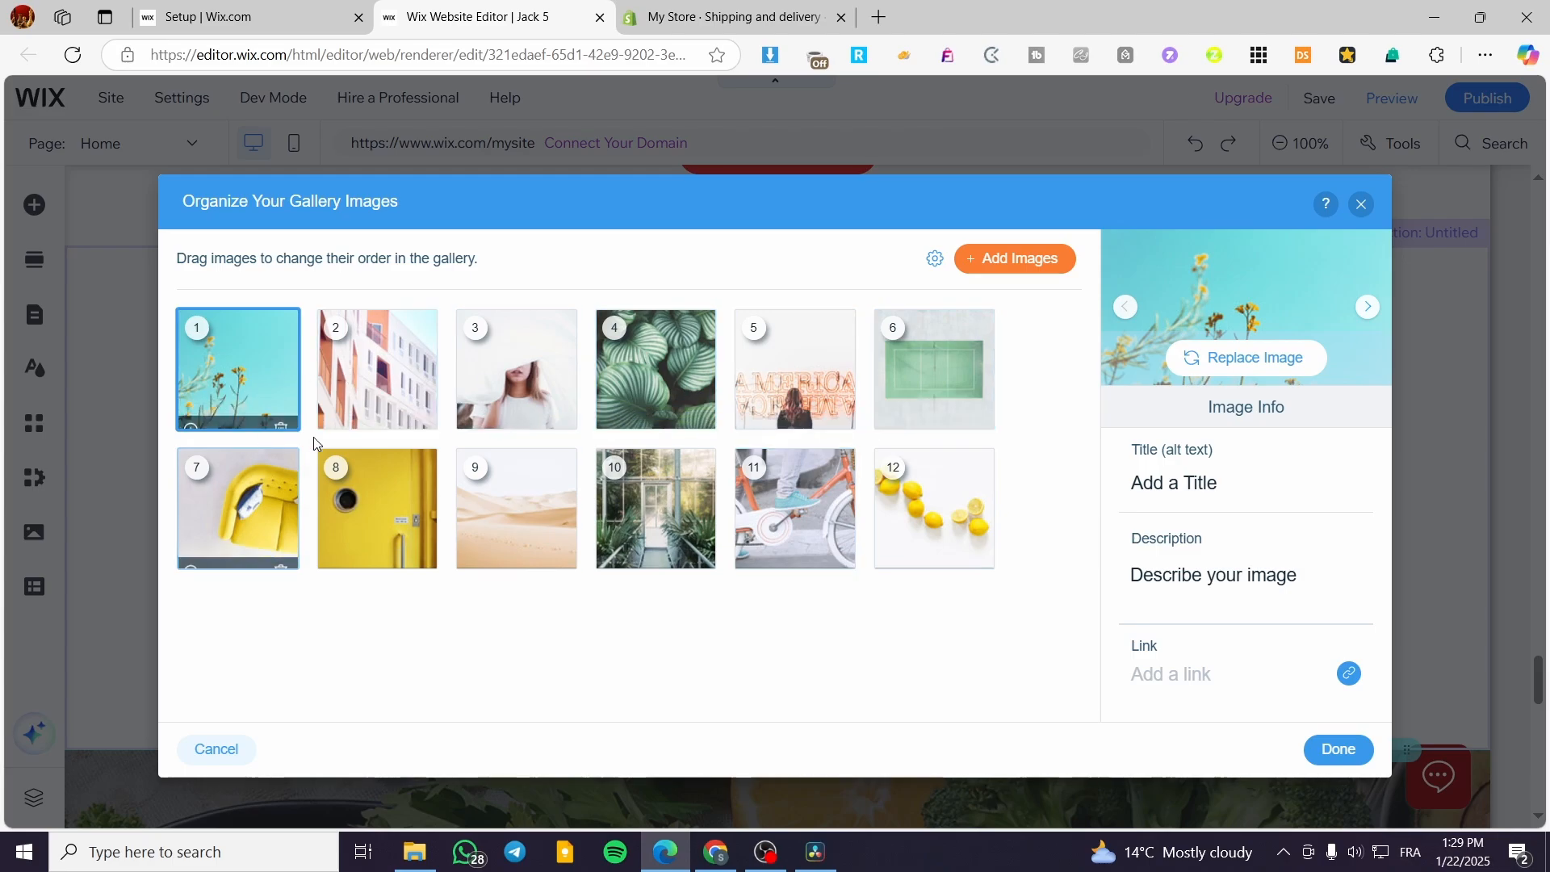
pyautogui.click(1363, 205)
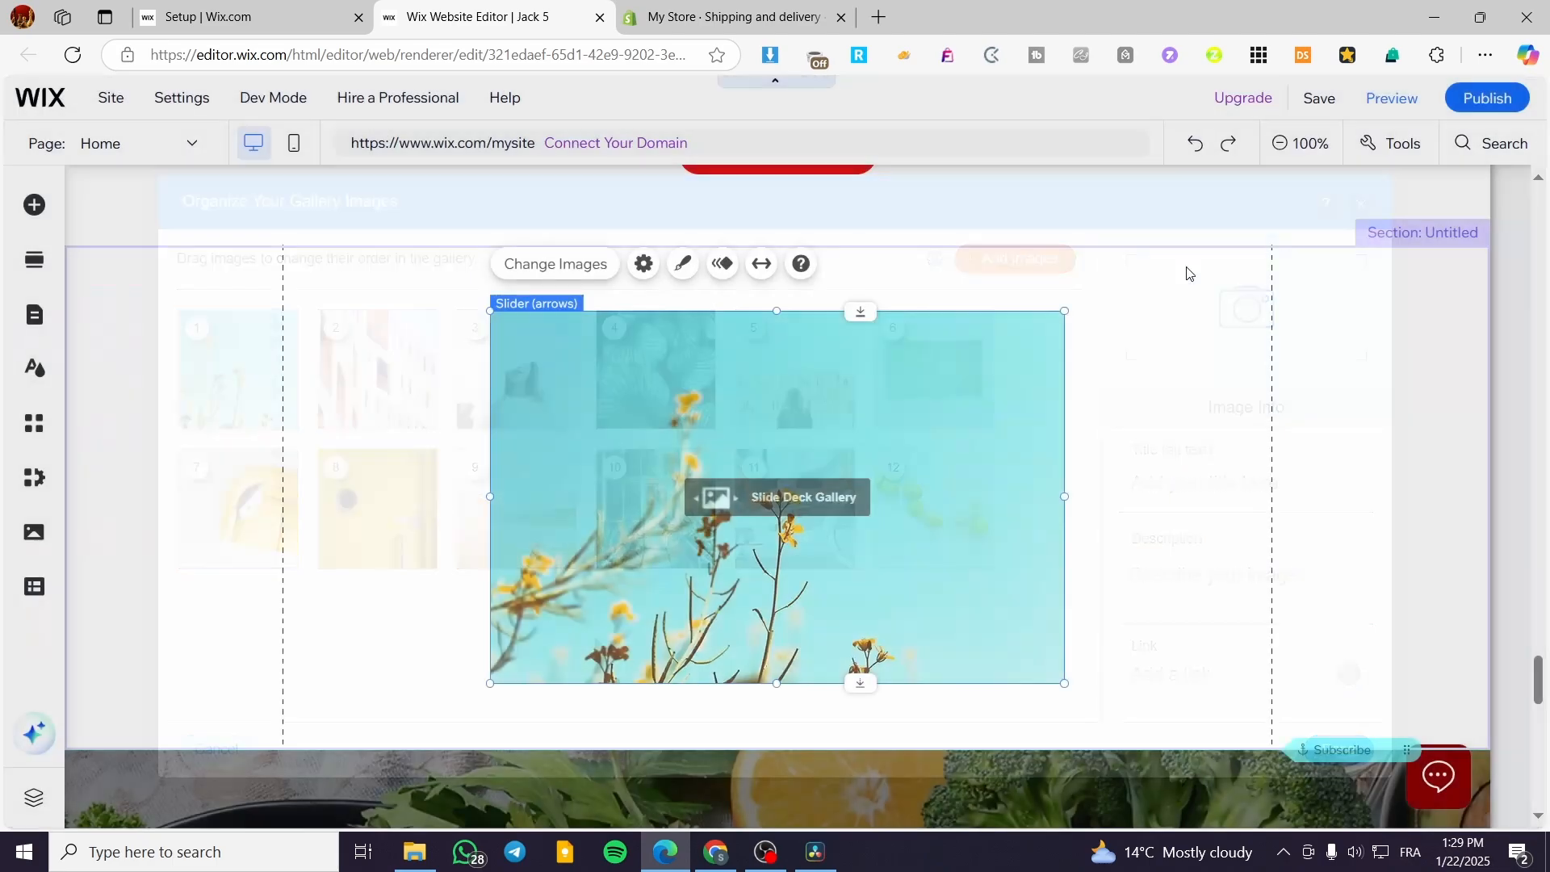
pyautogui.moveTo(923, 471); pyautogui.dragTo(723, 425)
pyautogui.moveTo(860, 619); pyautogui.dragTo(1115, 568)
pyautogui.moveTo(1053, 491); pyautogui.dragTo(1257, 496)
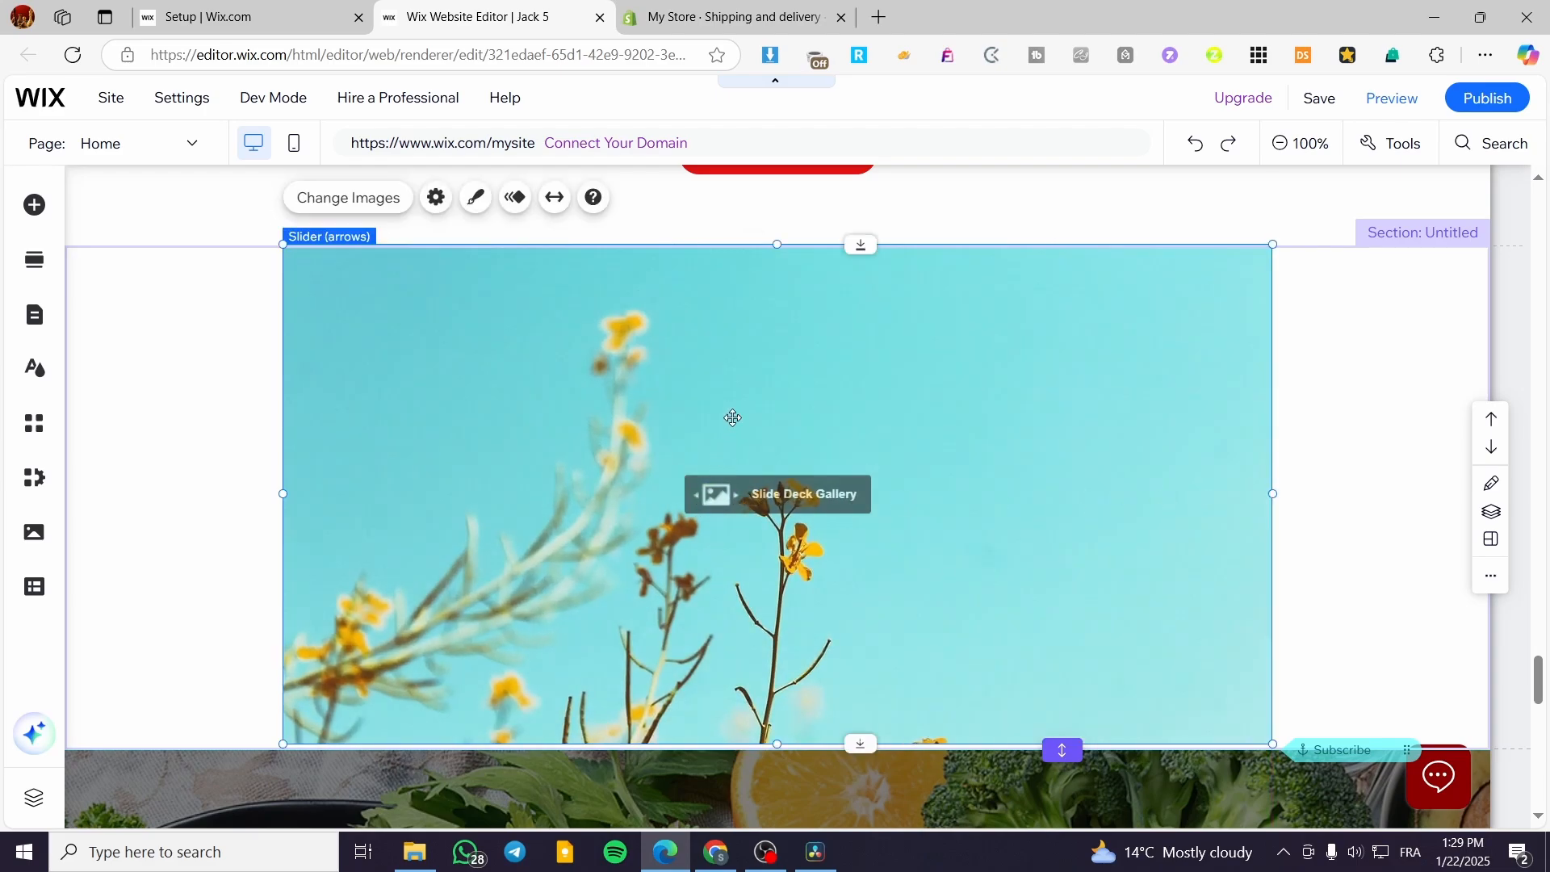
# Step: Turn on autoplay on loading in the slider's settings, with the play button off, and review the playback options
pyautogui.click(436, 197)
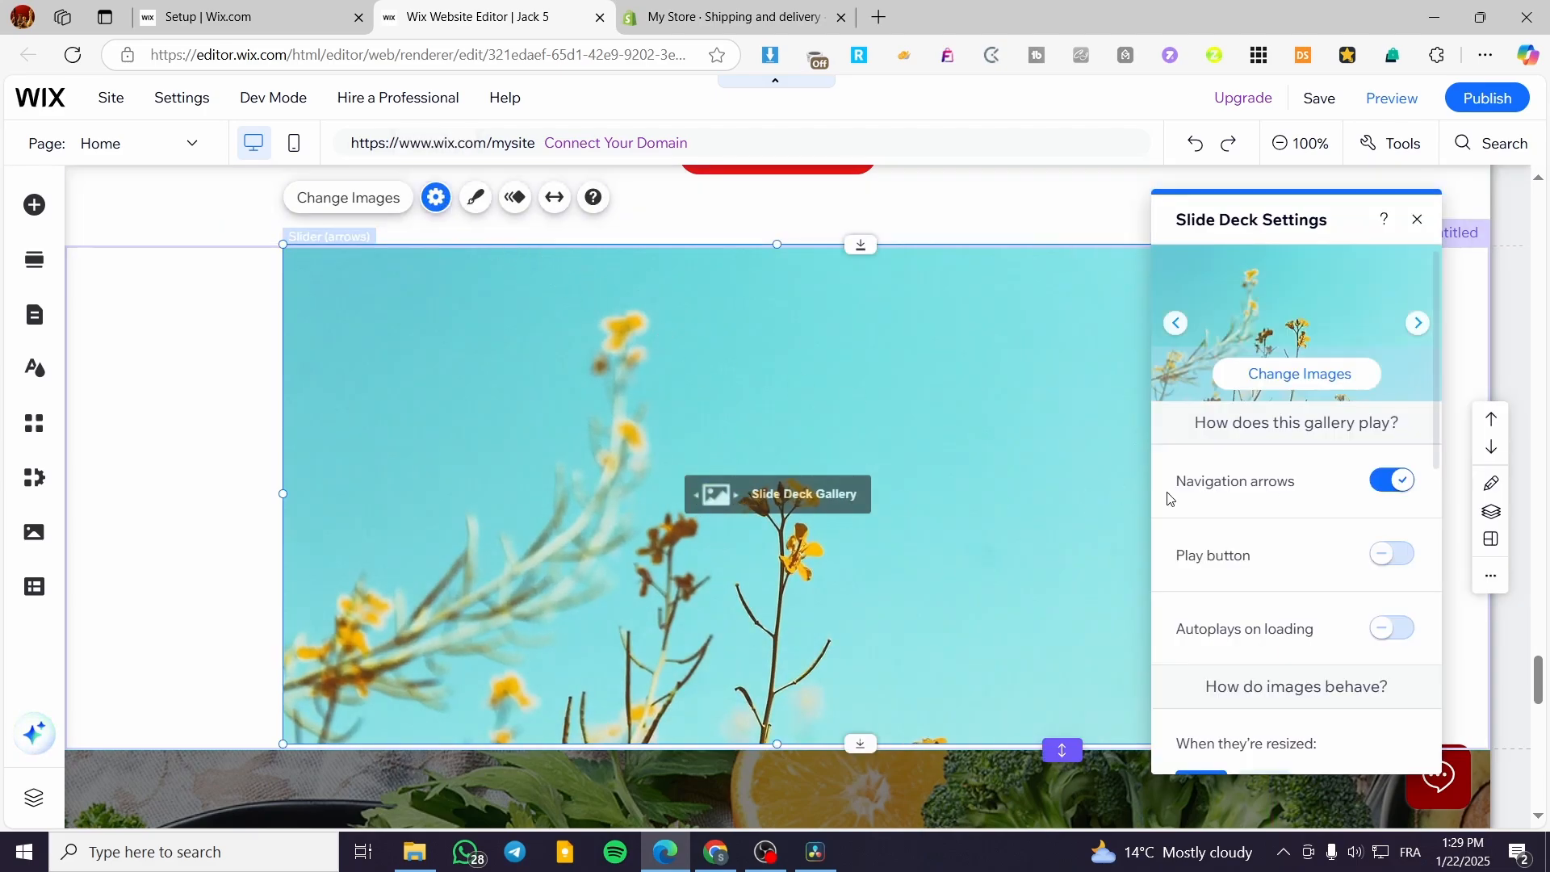
pyautogui.click(1391, 557)
pyautogui.click(1406, 563)
pyautogui.click(1395, 640)
pyautogui.scroll(-1, 1321, 649)
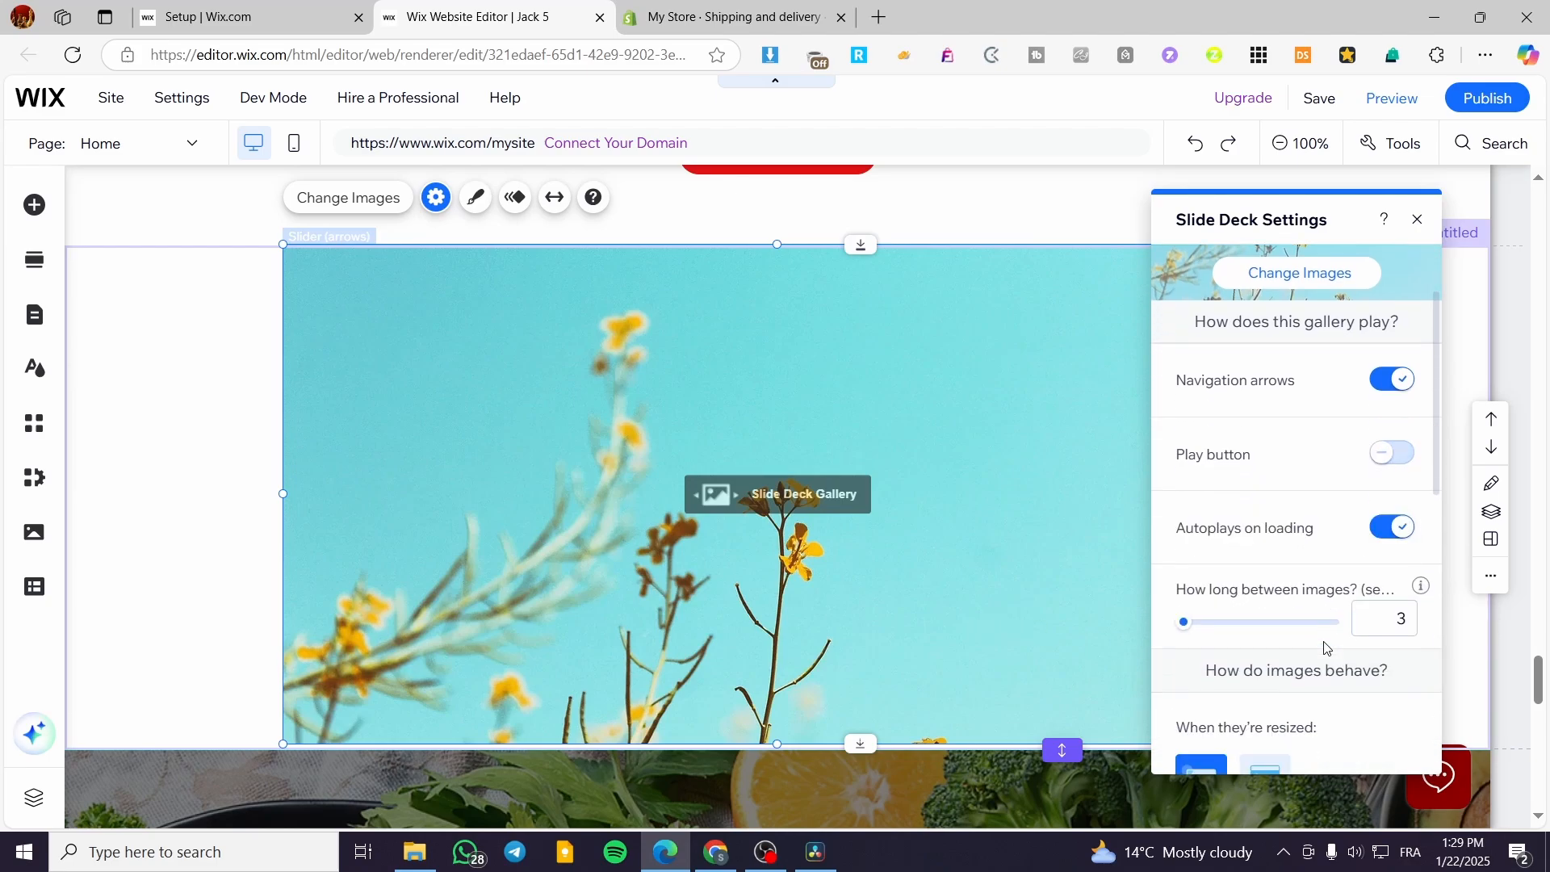
pyautogui.scroll(-1, 1292, 598)
pyautogui.scroll(2, 1323, 618)
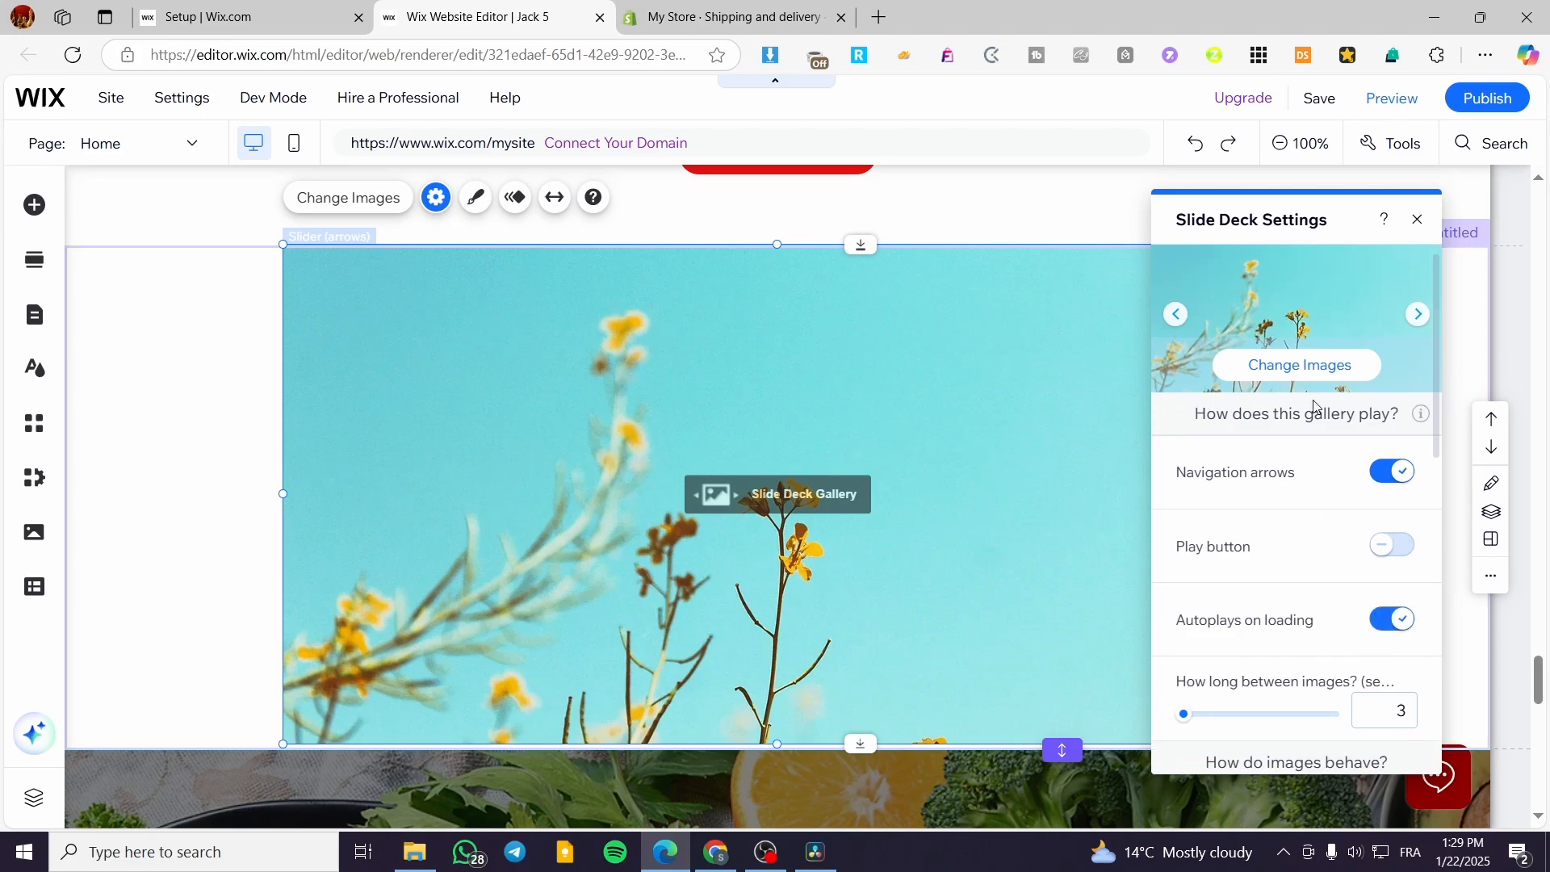
pyautogui.scroll(-1, 1372, 380)
pyautogui.scroll(1, 1395, 339)
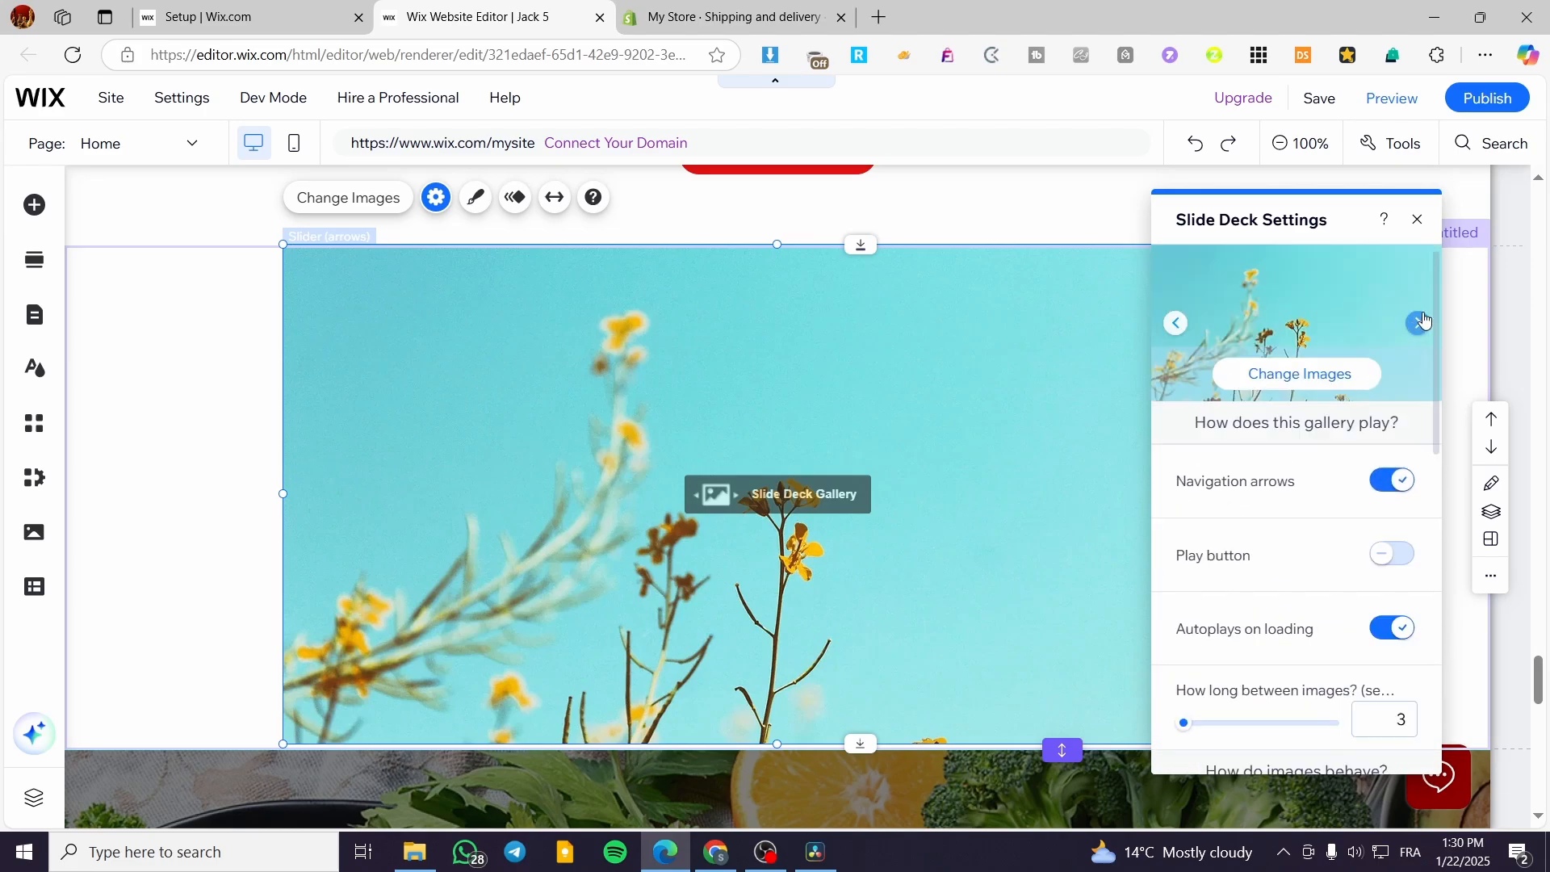
# Step: Open the gallery's image organizer from the slider's settings and check the second image's title, description and link fields
pyautogui.click(1295, 372)
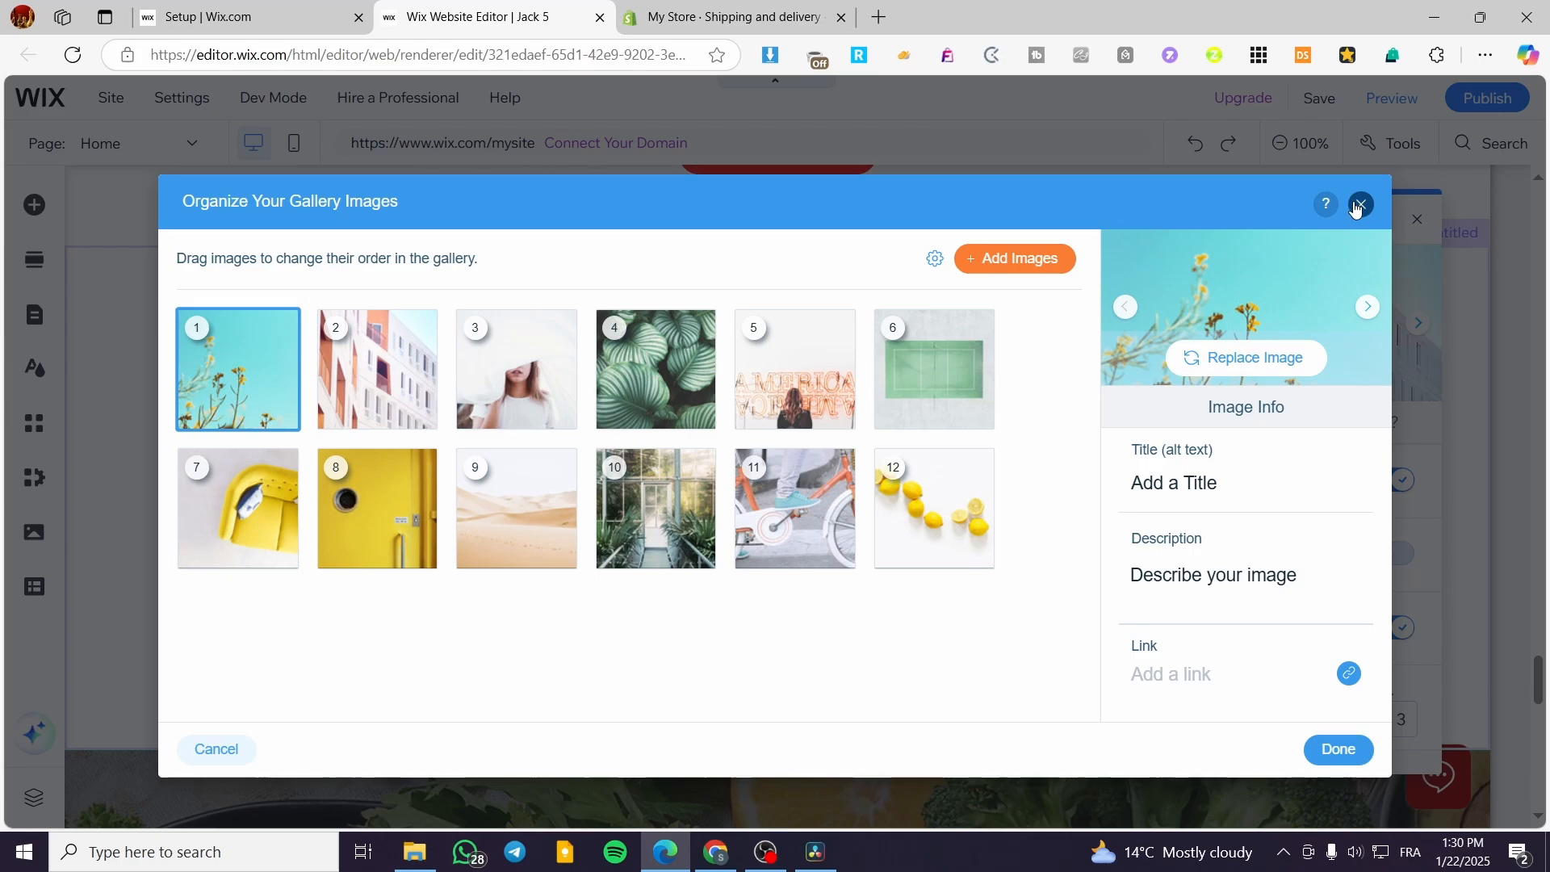
pyautogui.click(377, 369)
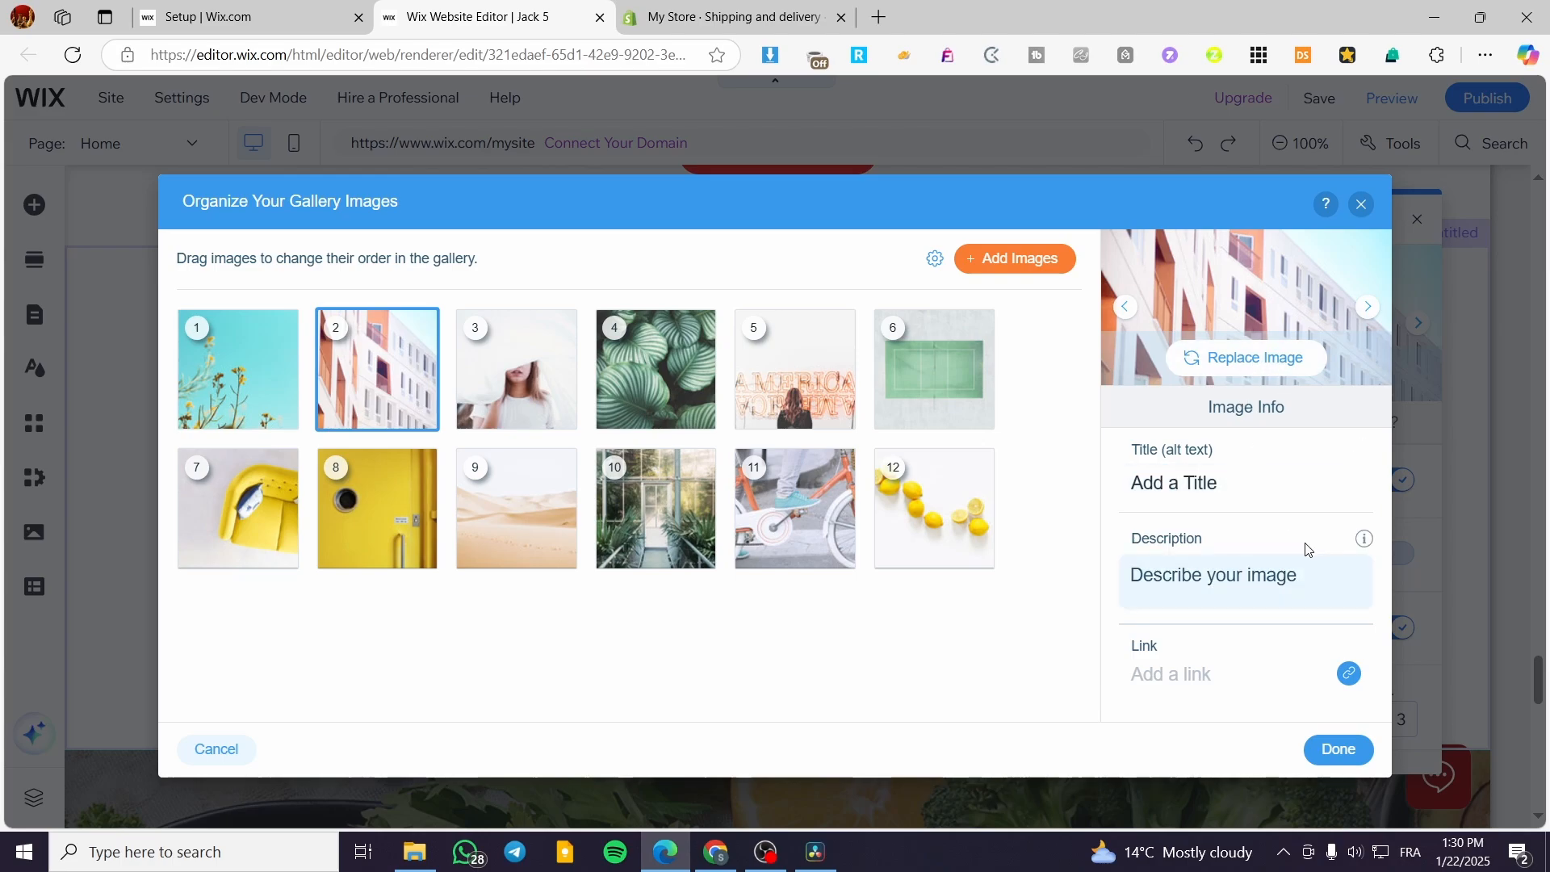
pyautogui.click(1362, 207)
# Step: Review the slider's image resizing, click behaviour, transition effect, duration and start direction settings, and close the settings
pyautogui.scroll(-6, 1368, 692)
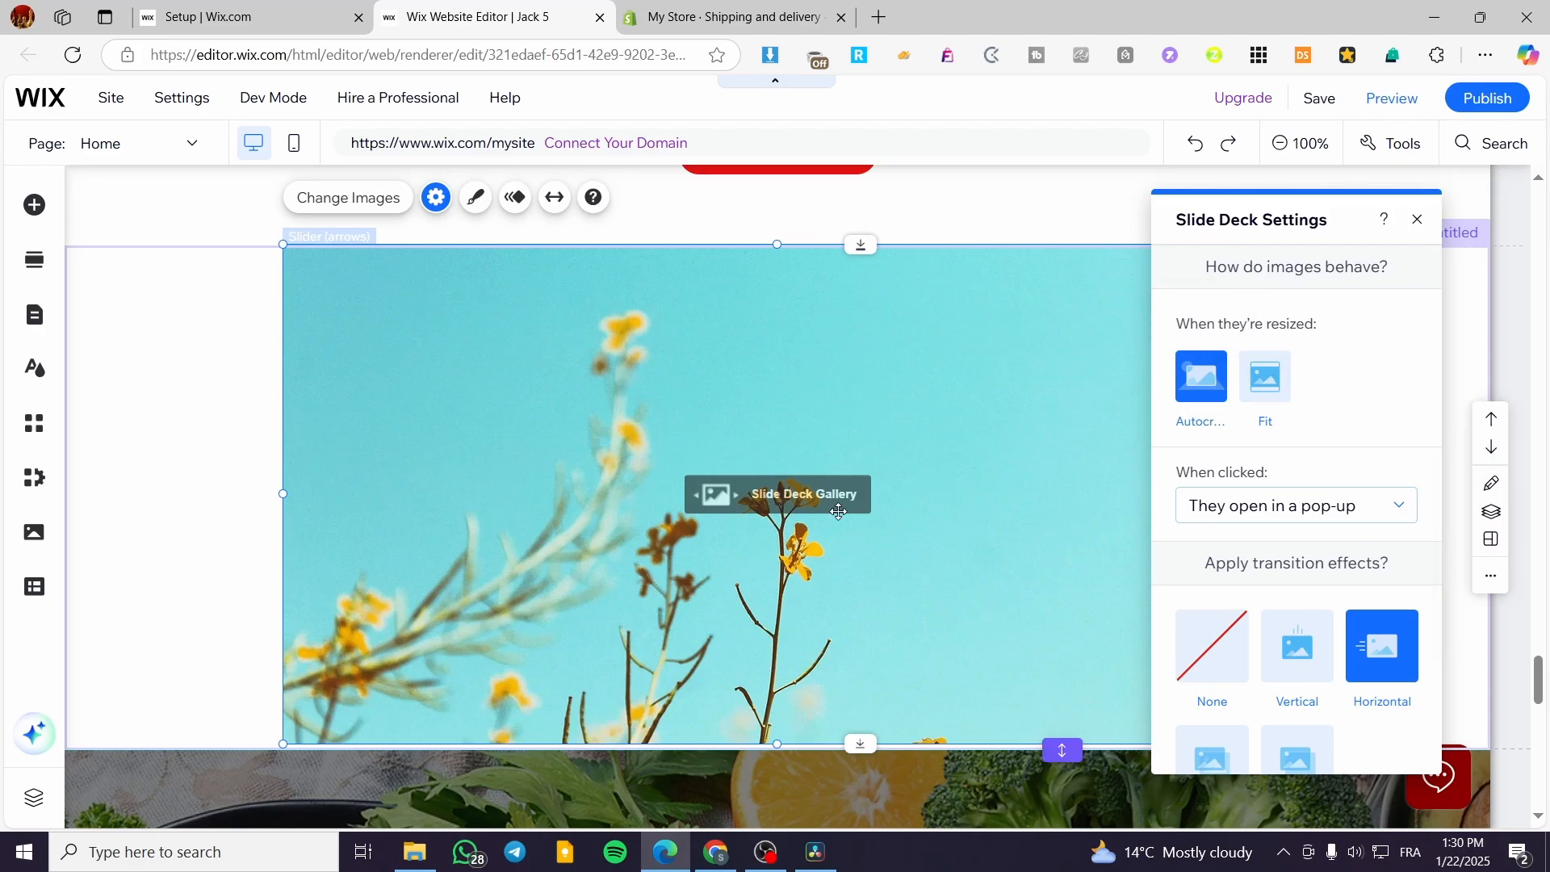
pyautogui.scroll(-1, 1312, 487)
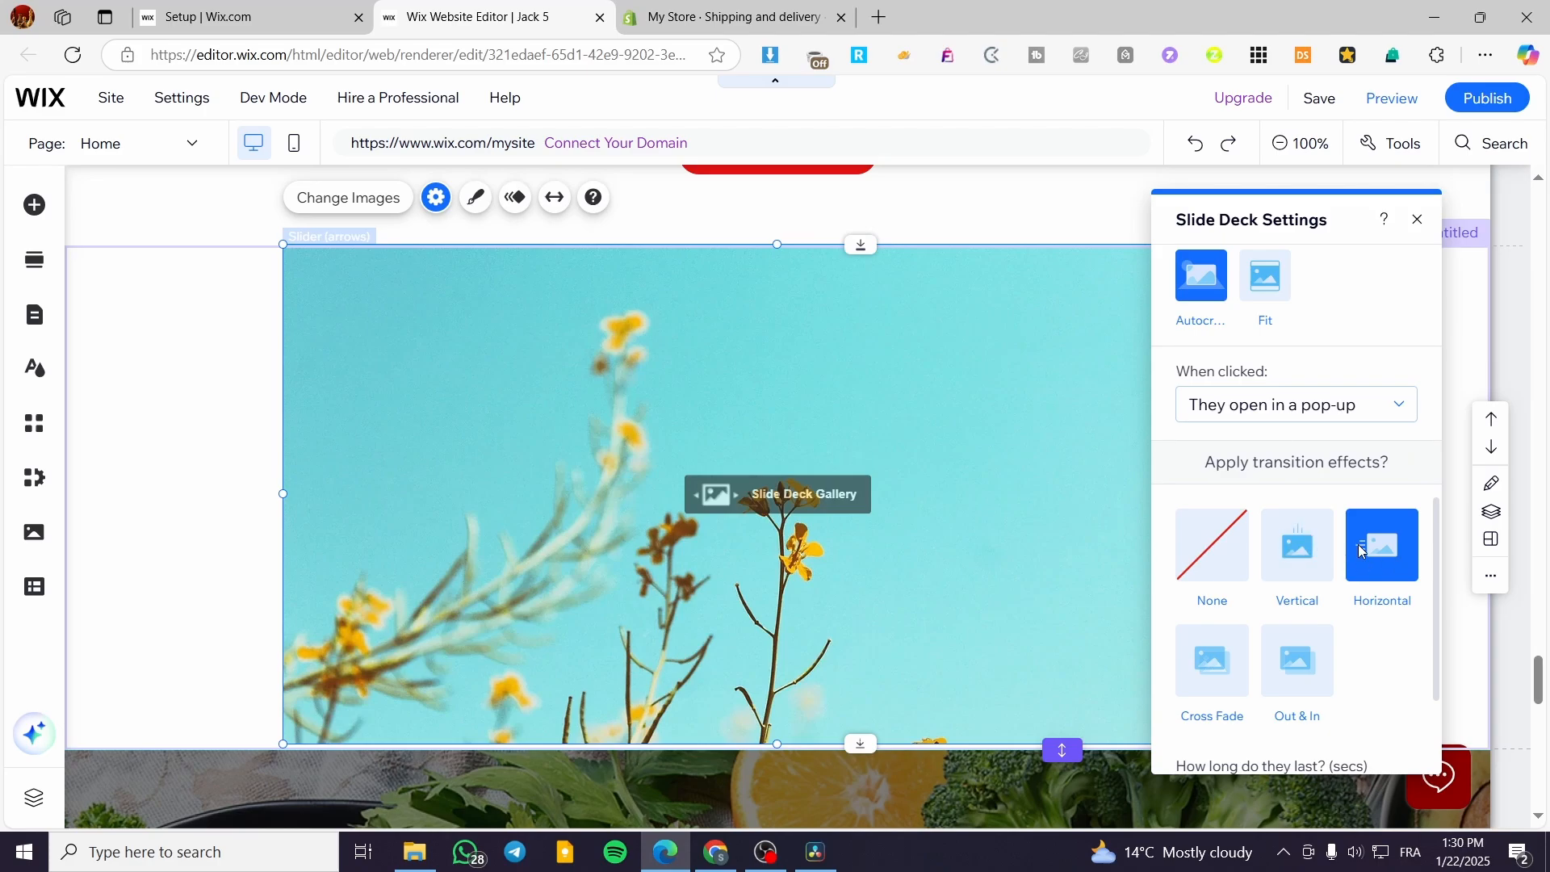
pyautogui.scroll(-2, 1211, 670)
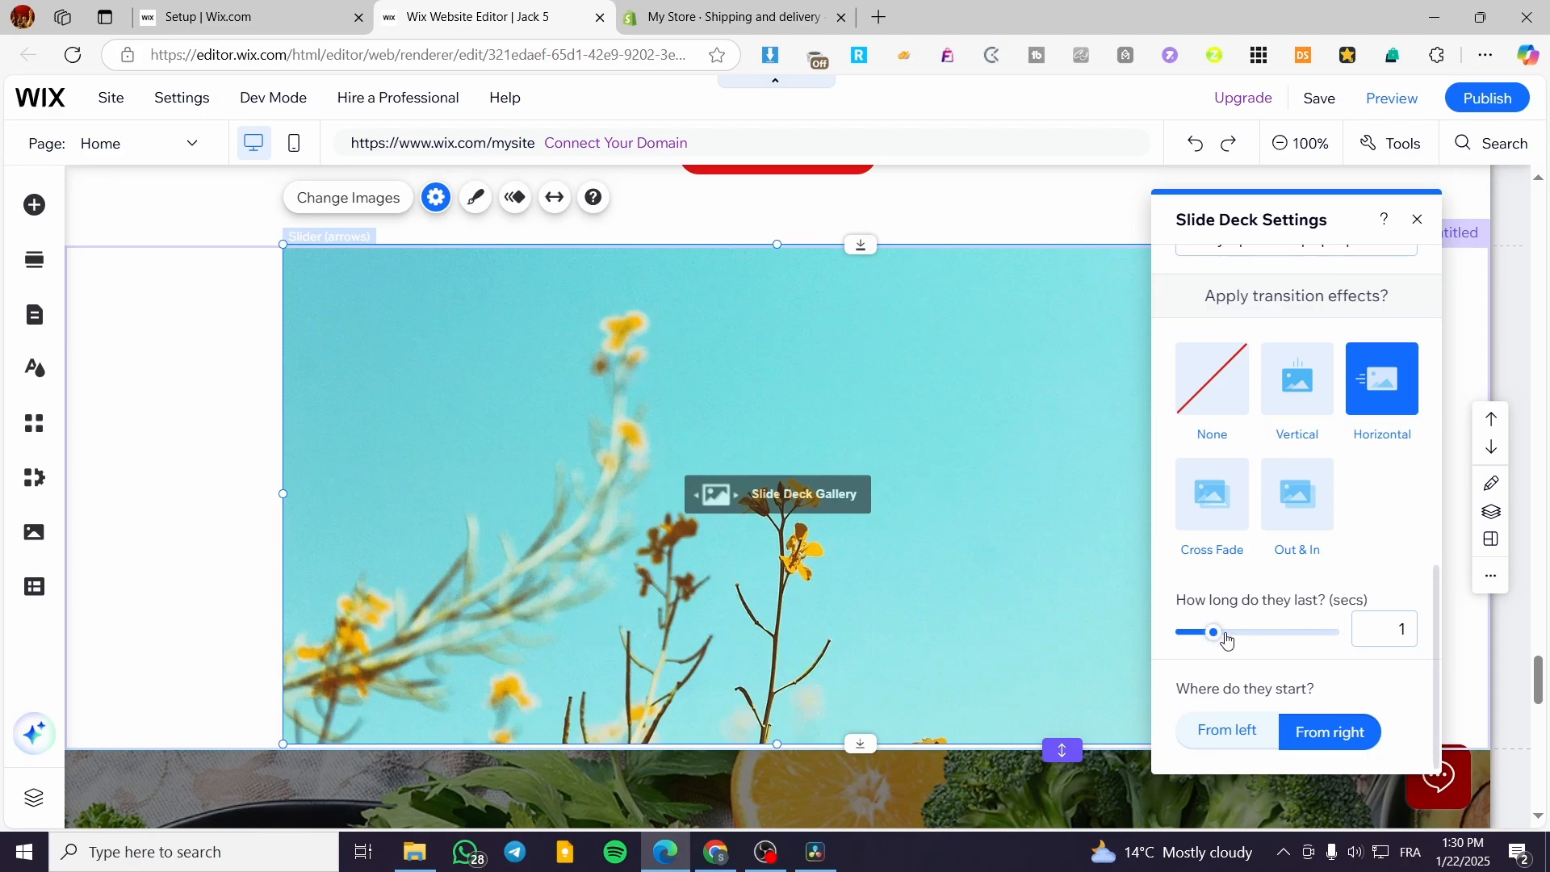
pyautogui.moveTo(1214, 633)
pyautogui.mouseDown()
pyautogui.moveTo(1335, 637)
pyautogui.moveTo(1210, 646)
pyautogui.mouseUp()
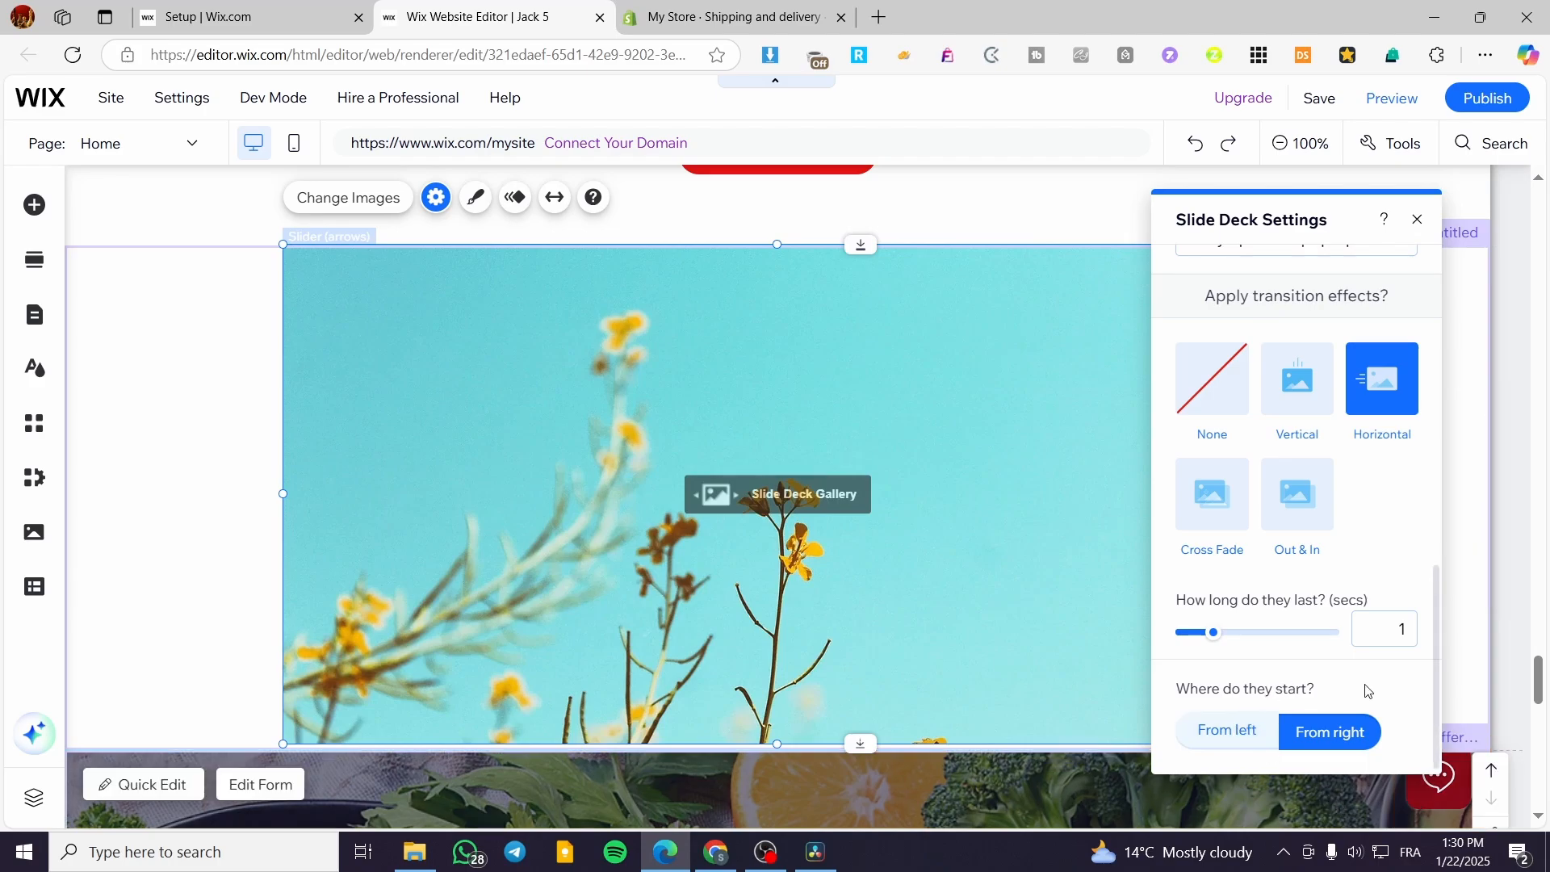
pyautogui.click(1418, 219)
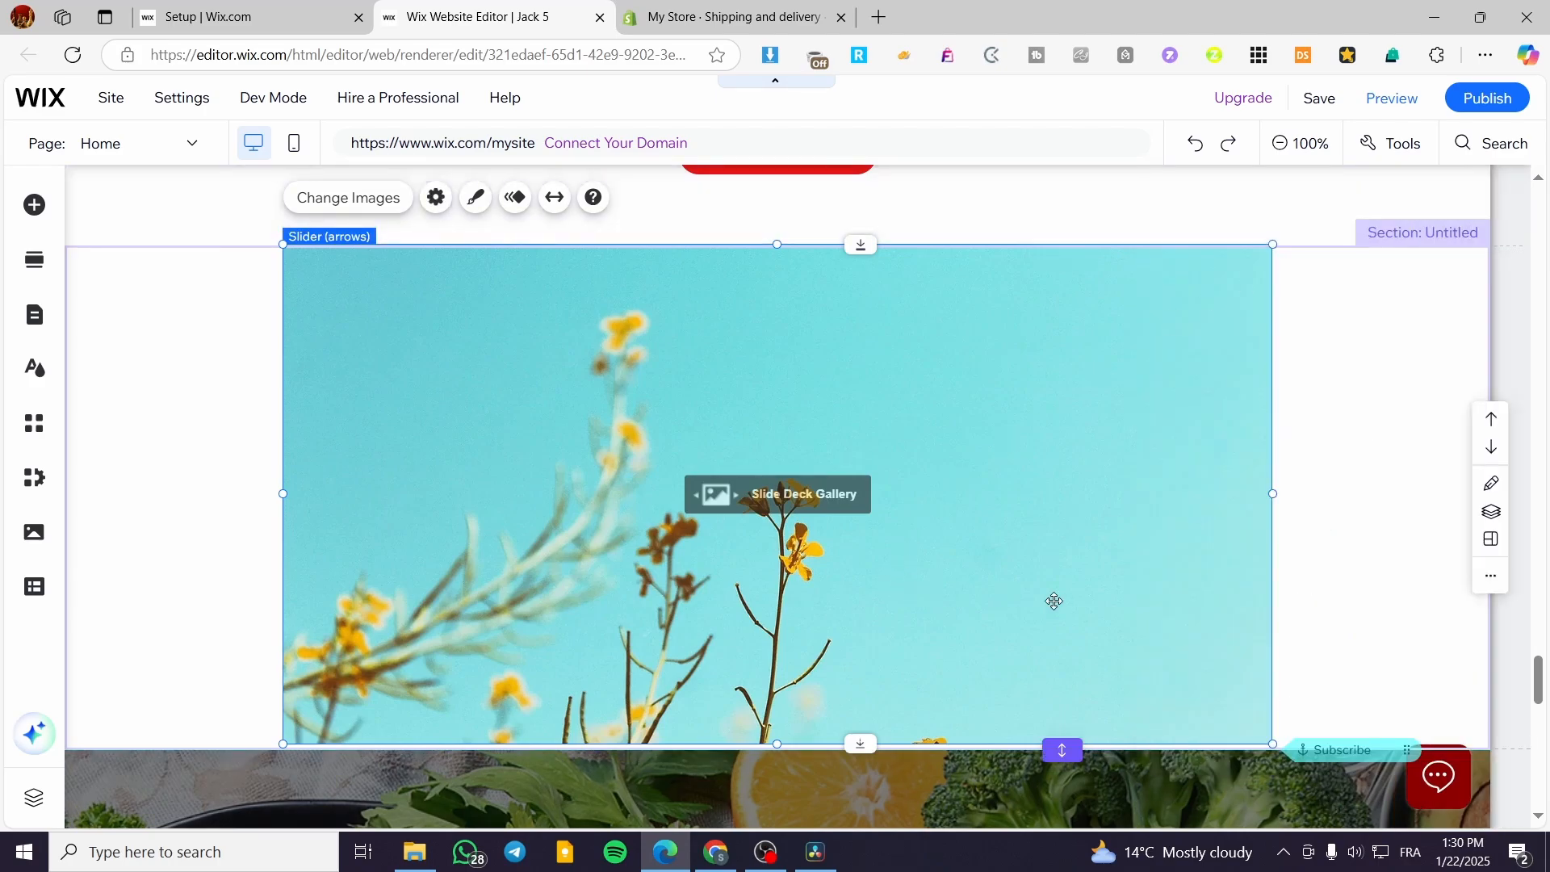